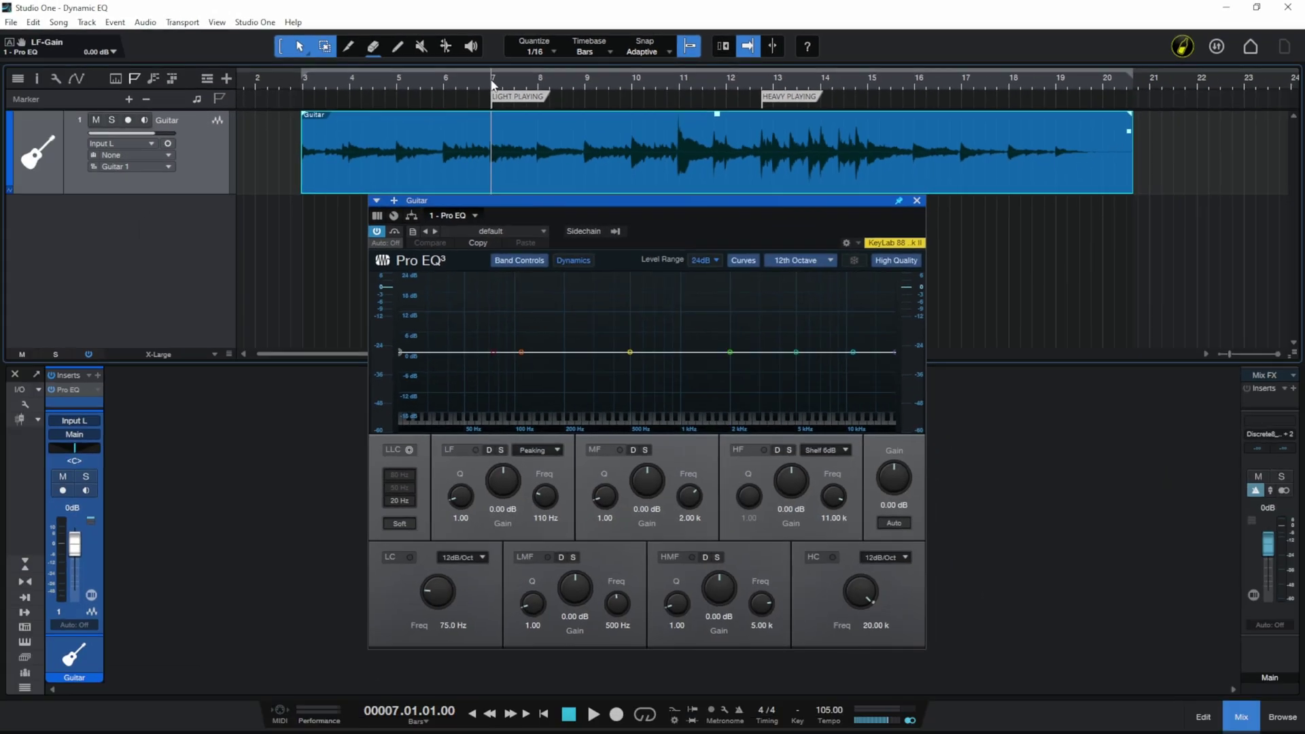
Audition the guitar, then play the Heavy Playing section from bar 12.4 twice
key(space)
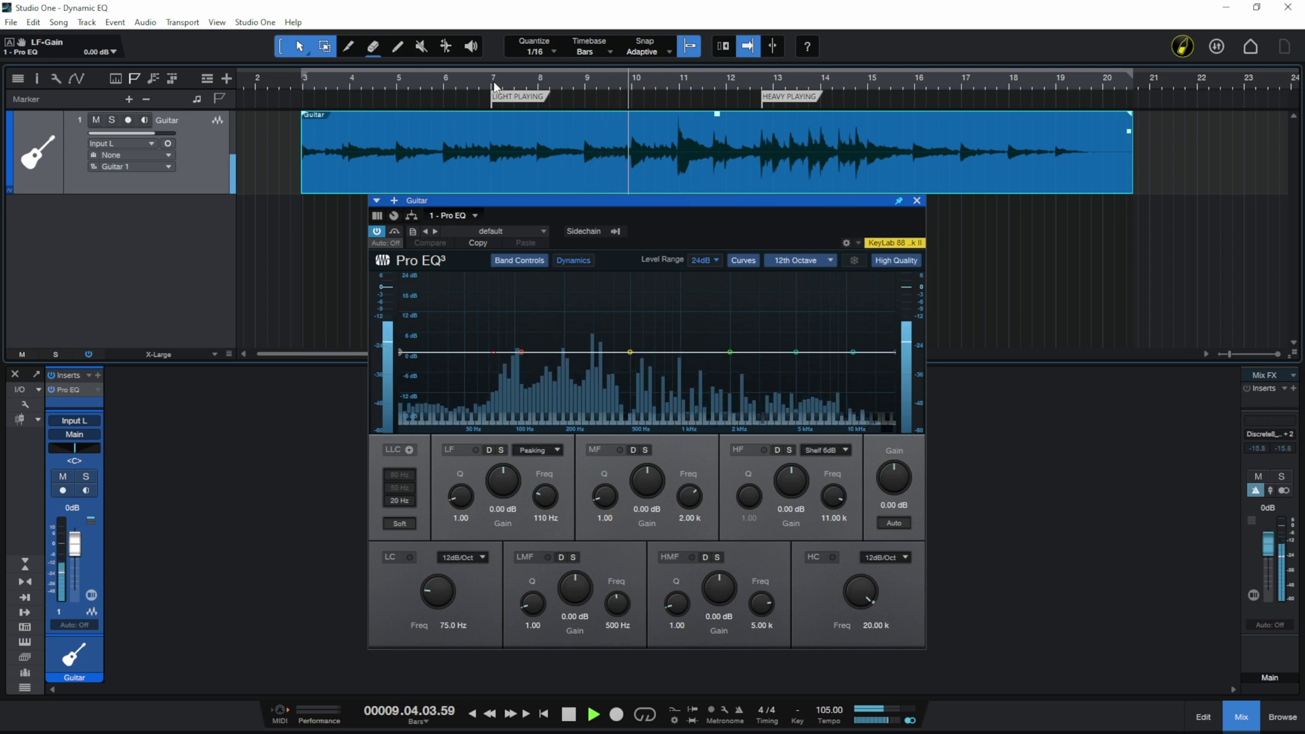
key(space)
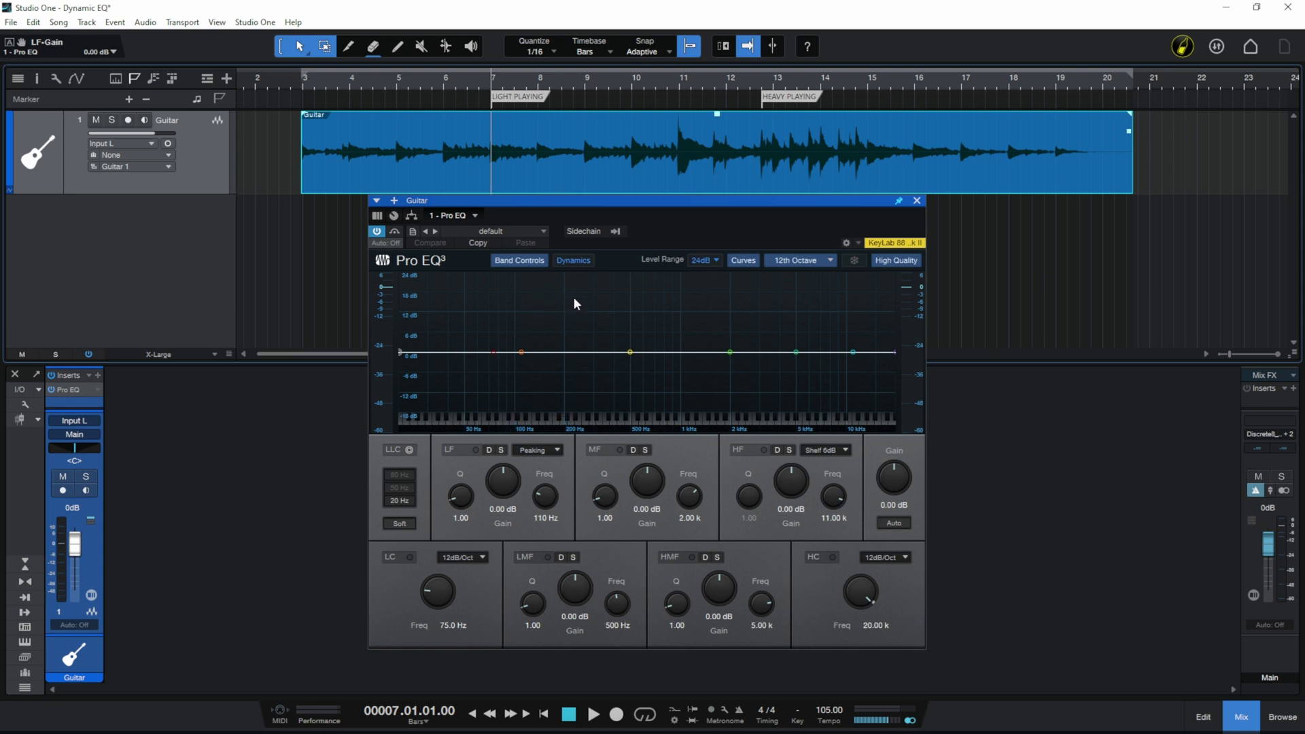
click(762, 87)
key(space)
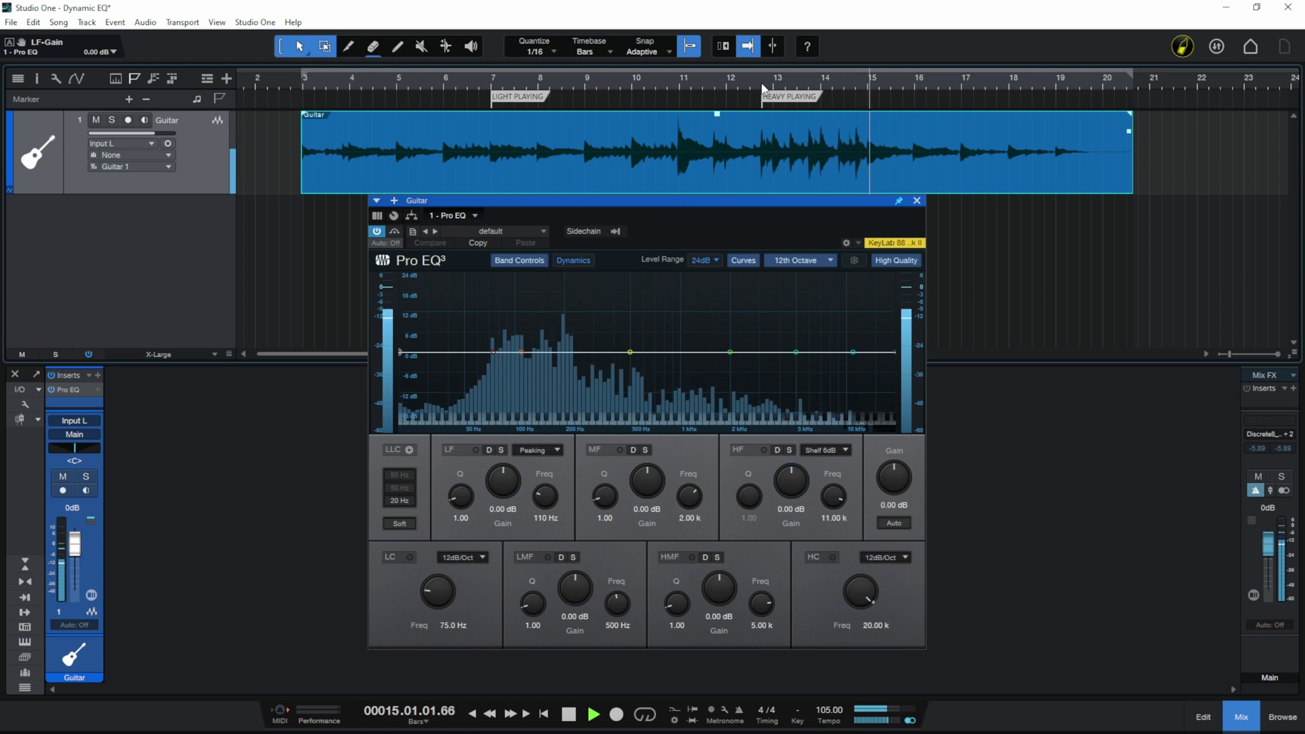
key(space)
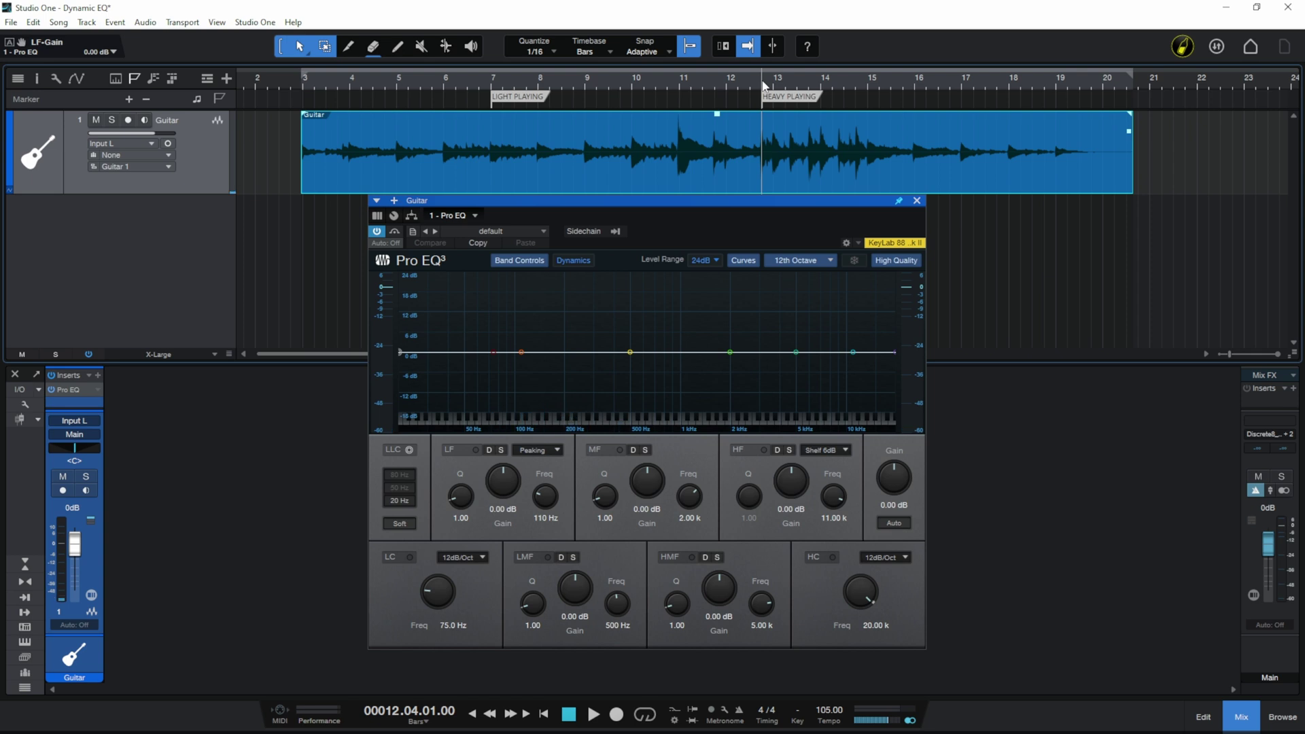
key(space)
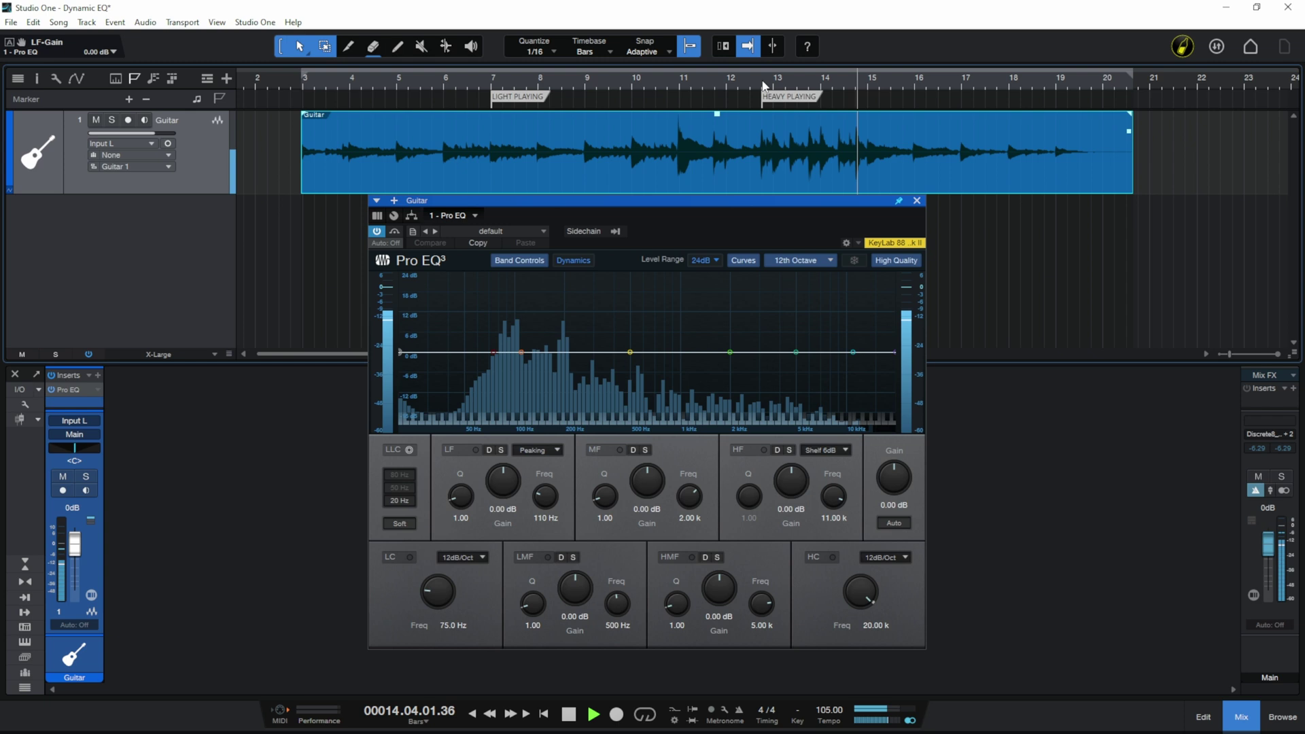
key(space)
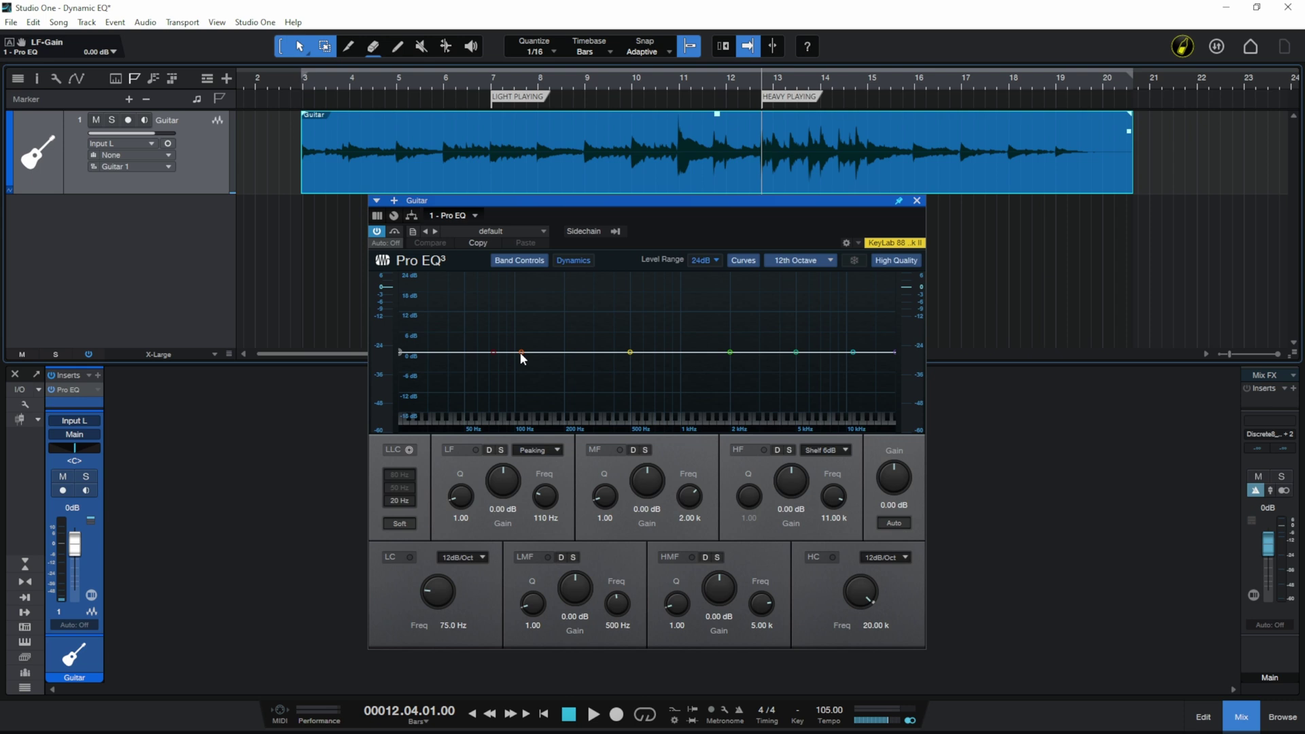
Solo the LF band and sweep it down to about 97.6 Hz to find the boom
drag(520, 353, 529, 353)
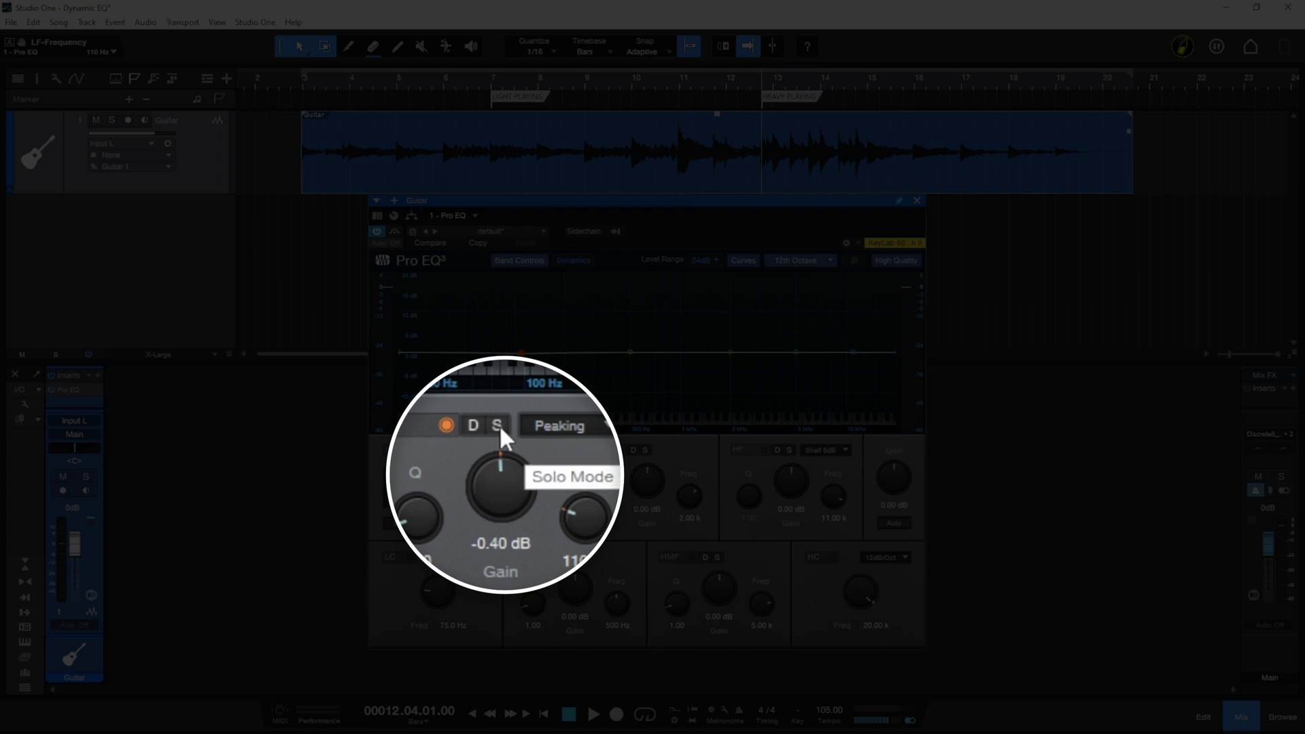
click(501, 450)
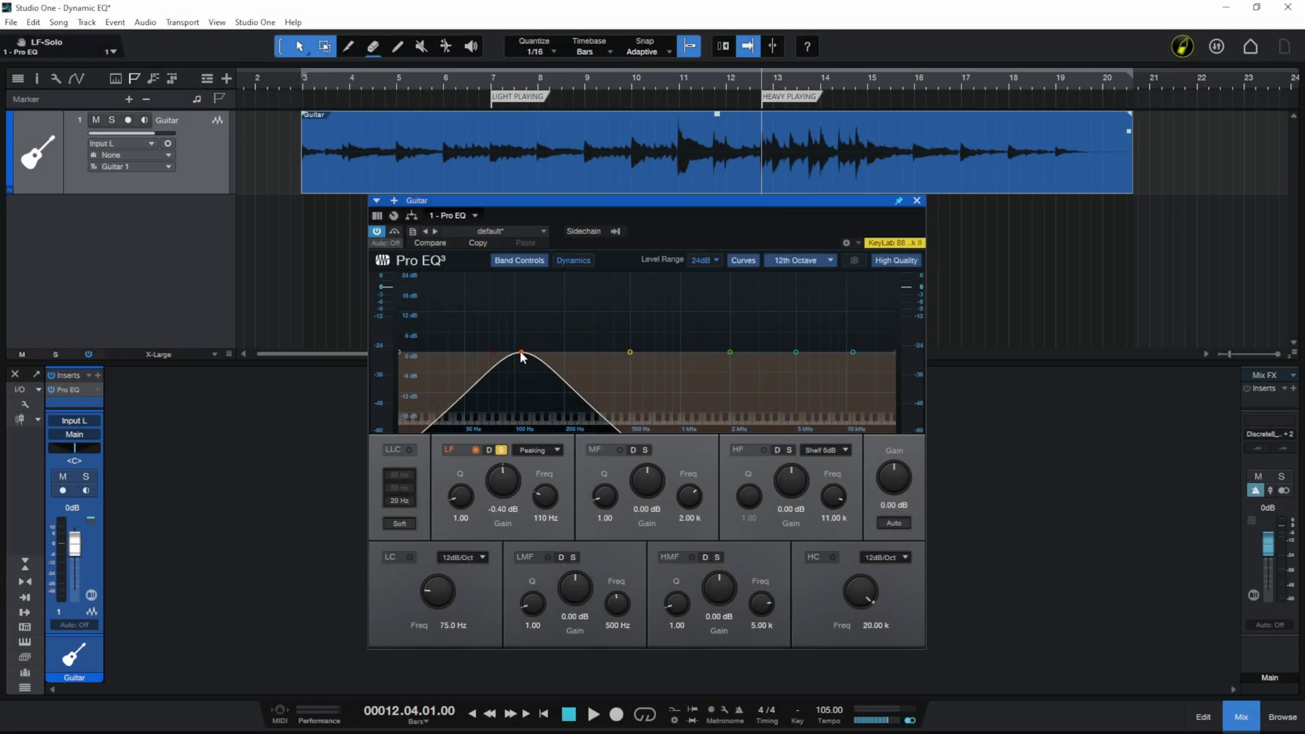
mouse_move(520, 353)
mouse_down()
mouse_move(509, 356)
mouse_move(542, 355)
mouse_move(514, 352)
mouse_up()
key(space)
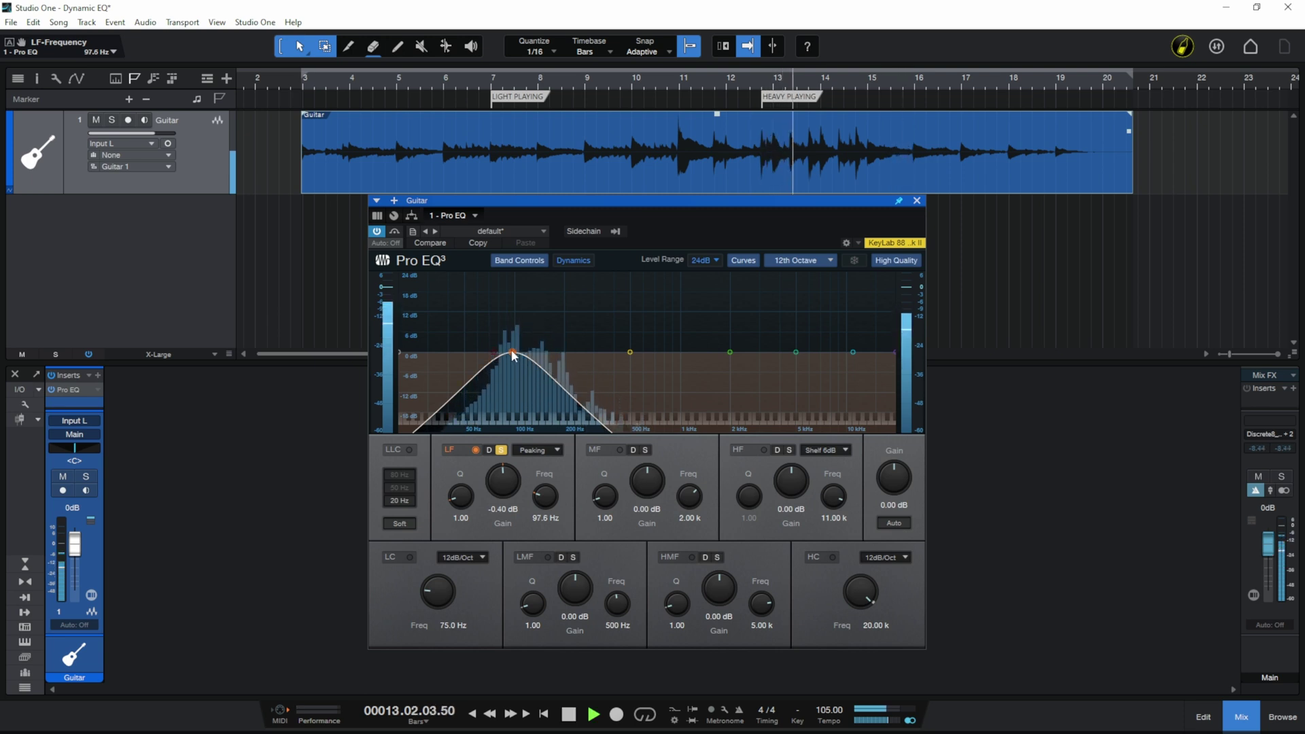
click(502, 449)
key(space)
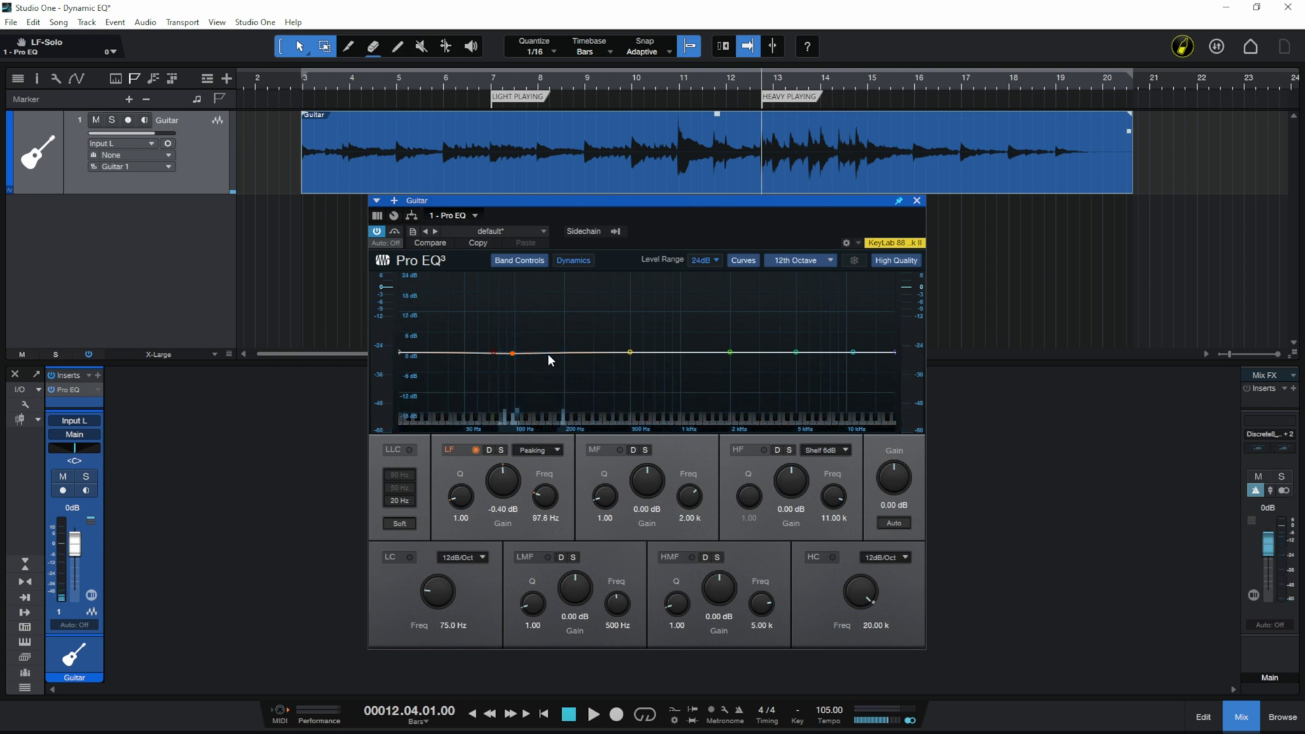
Cut the LF band to -6.15 dB at 98.5 Hz and audition it from bar 7
drag(513, 354, 515, 377)
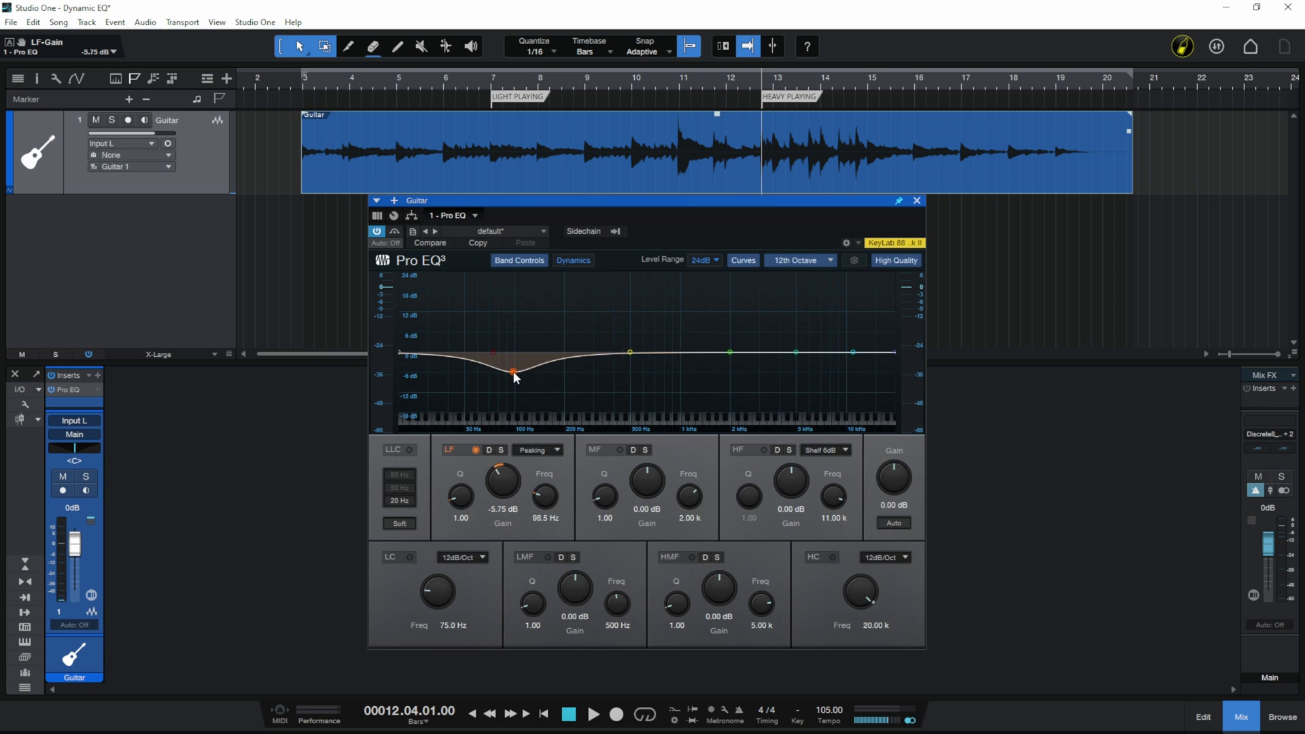
key(space)
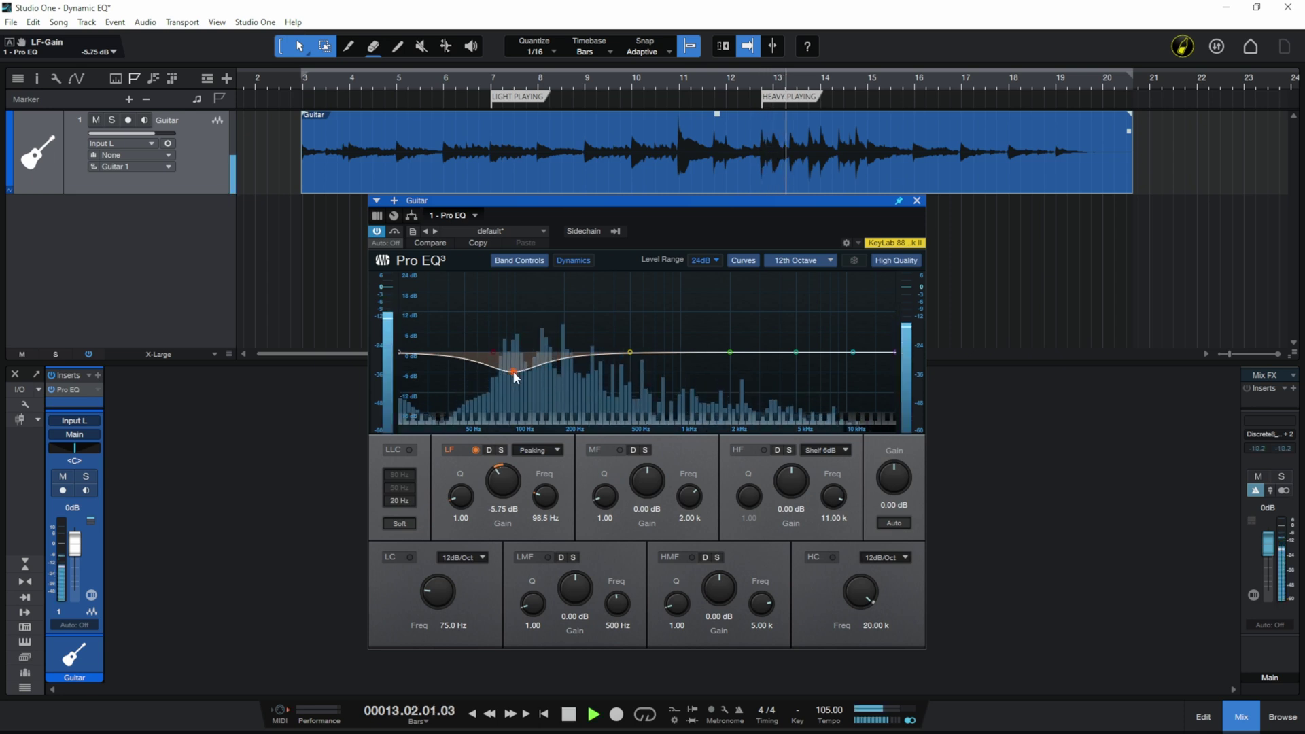
drag(514, 373, 514, 374)
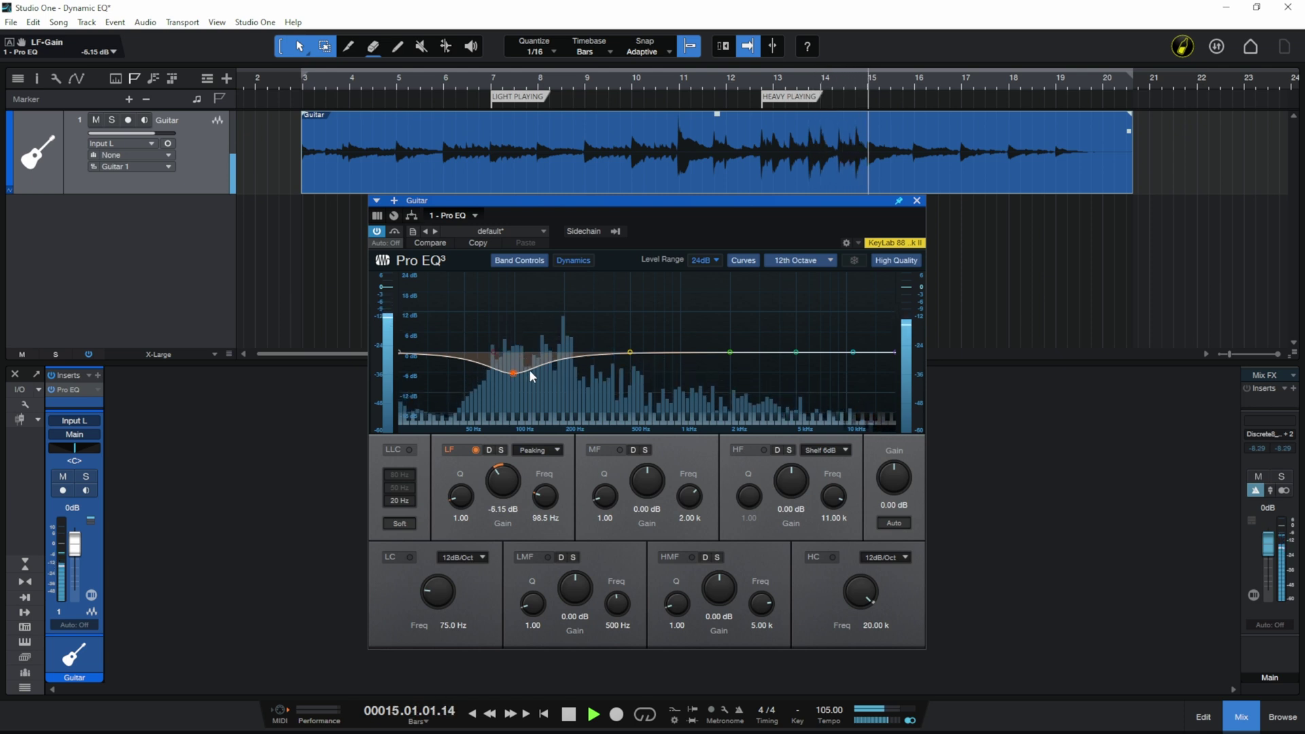
key(space)
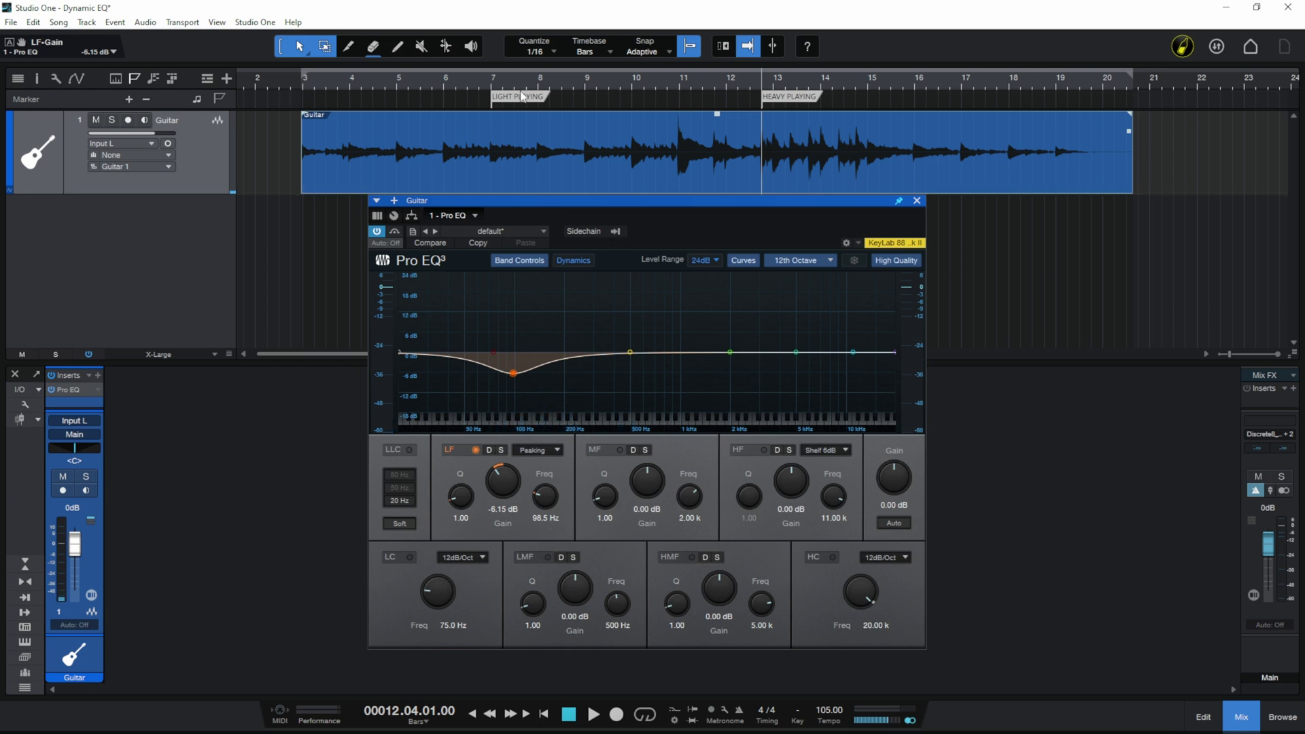
click(493, 86)
key(space)
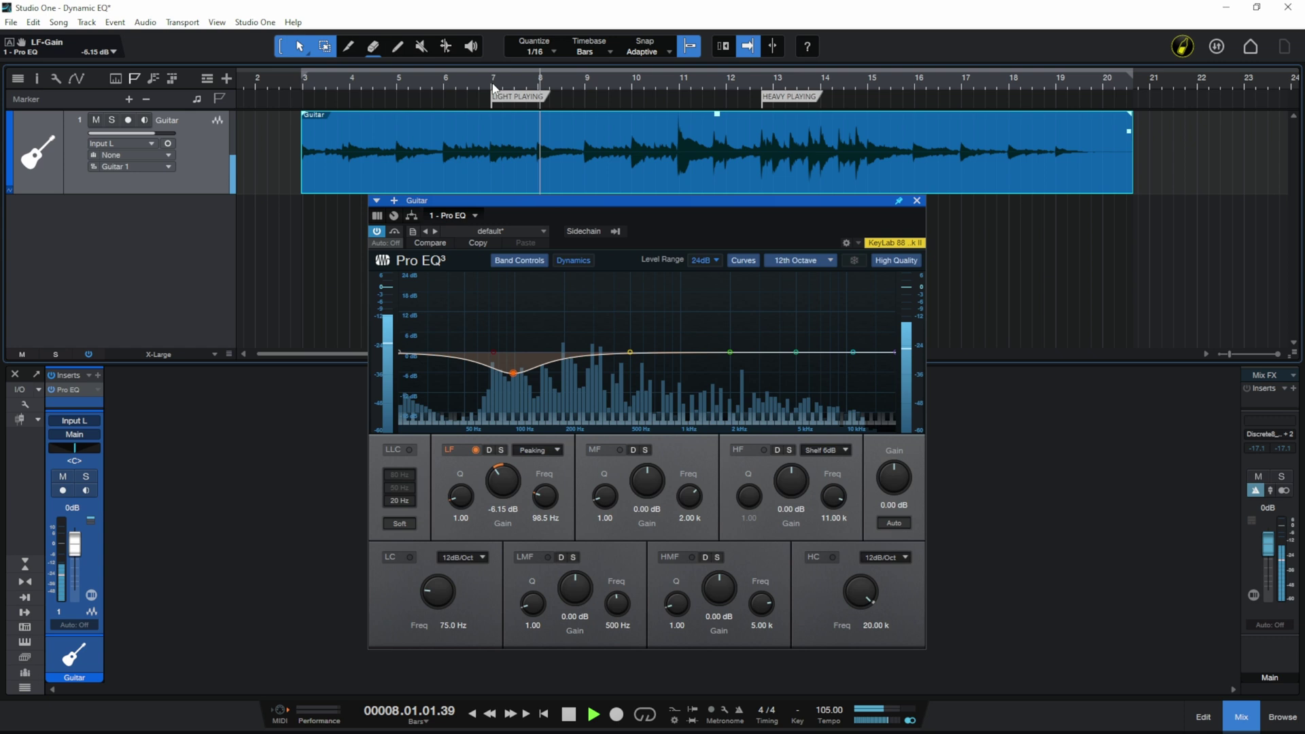
key(space)
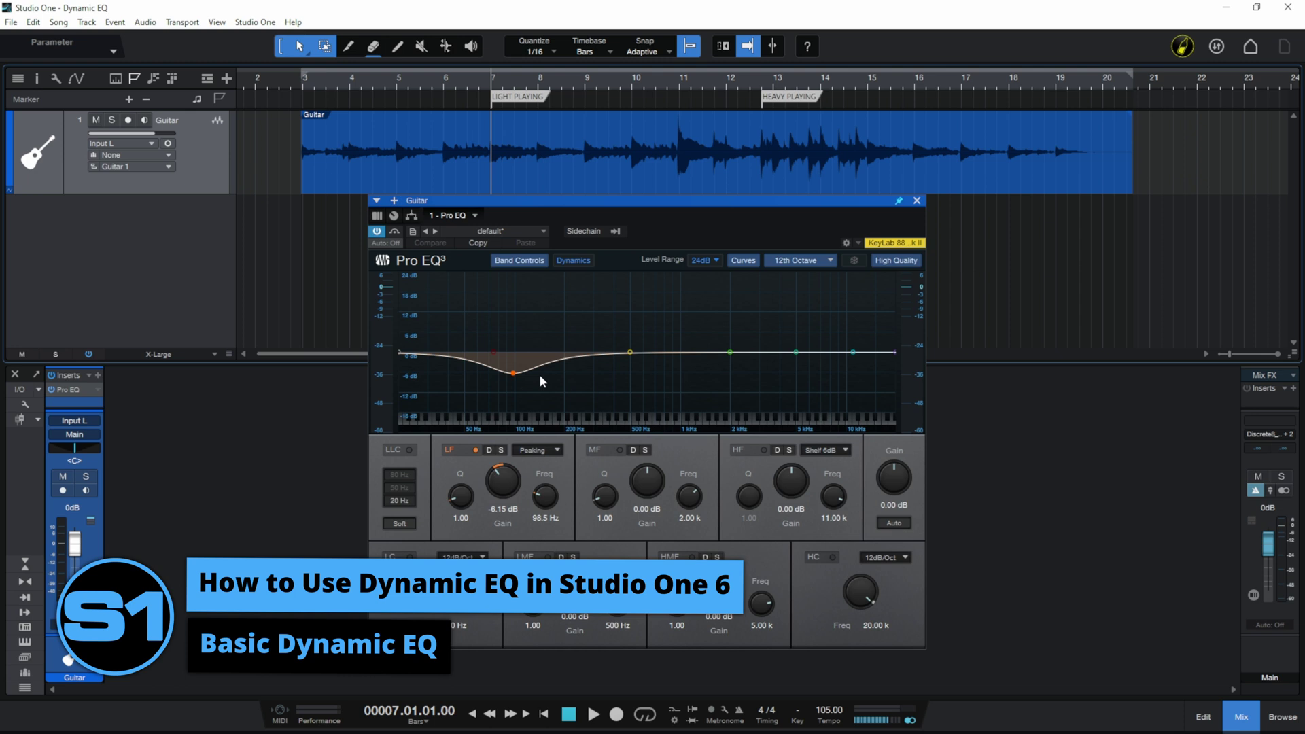
Raise the LF band back to 0 dB and place the playhead at bar 12.4
drag(514, 374, 516, 353)
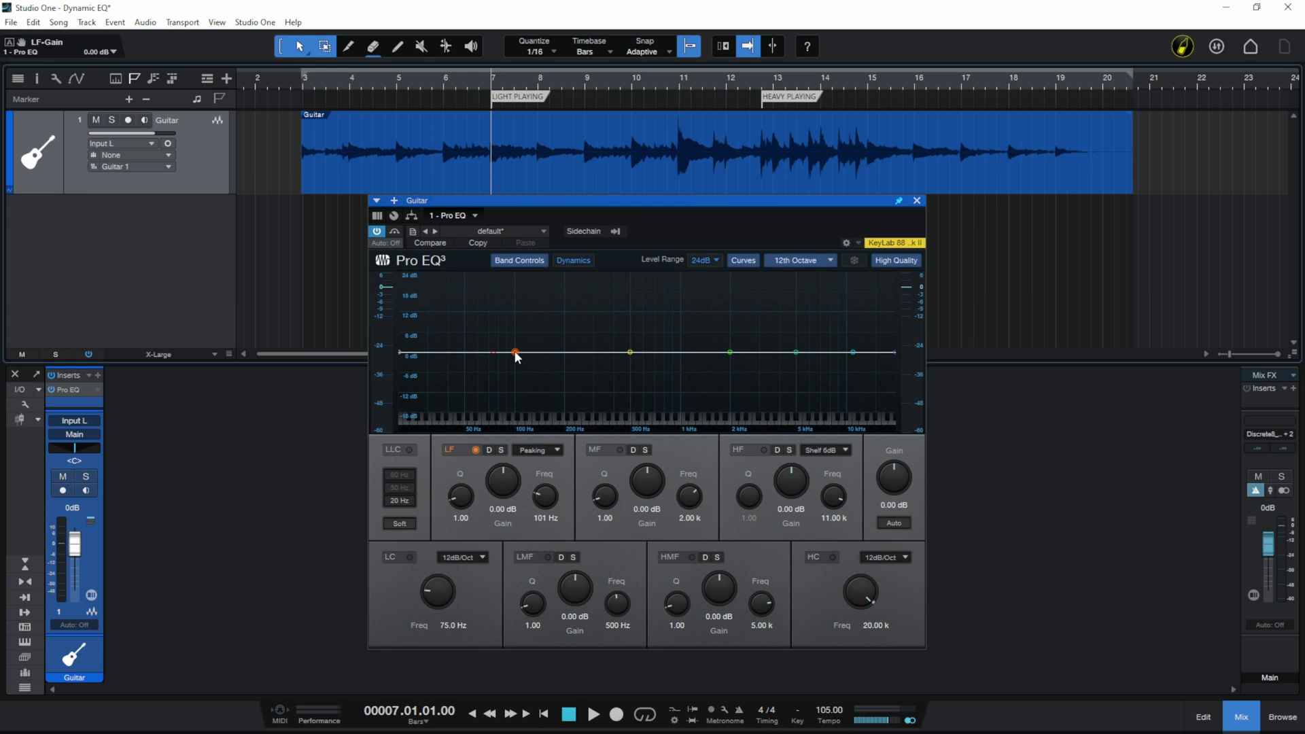
click(763, 87)
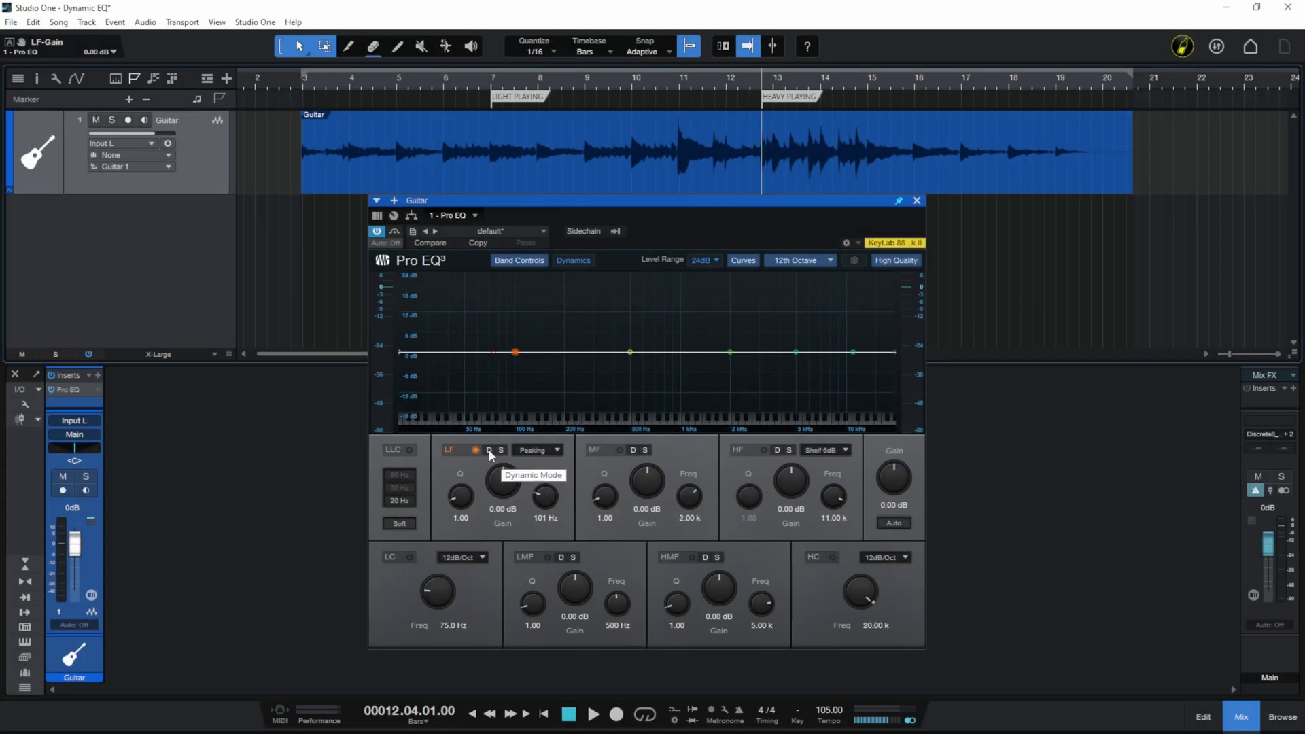
Enable Dynamic mode on the LF band with a -6.24 dB range and audition it
click(489, 450)
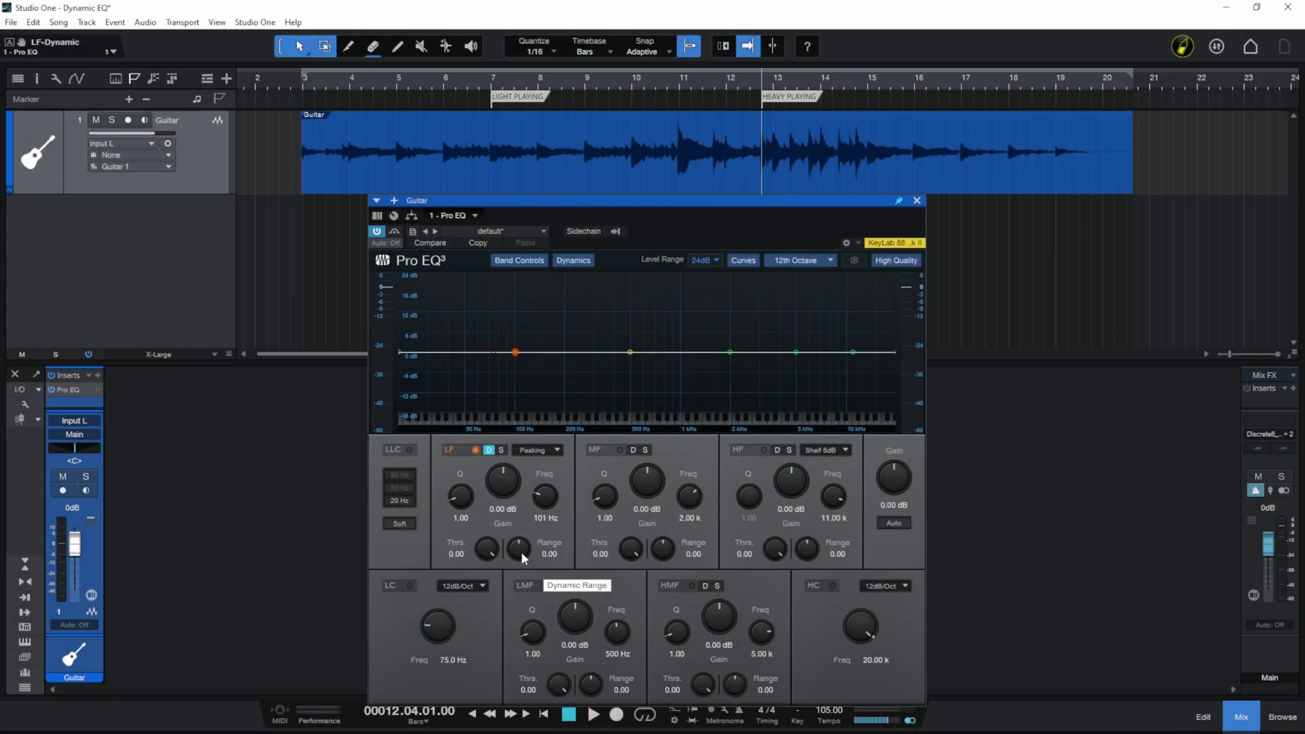
drag(520, 552, 521, 571)
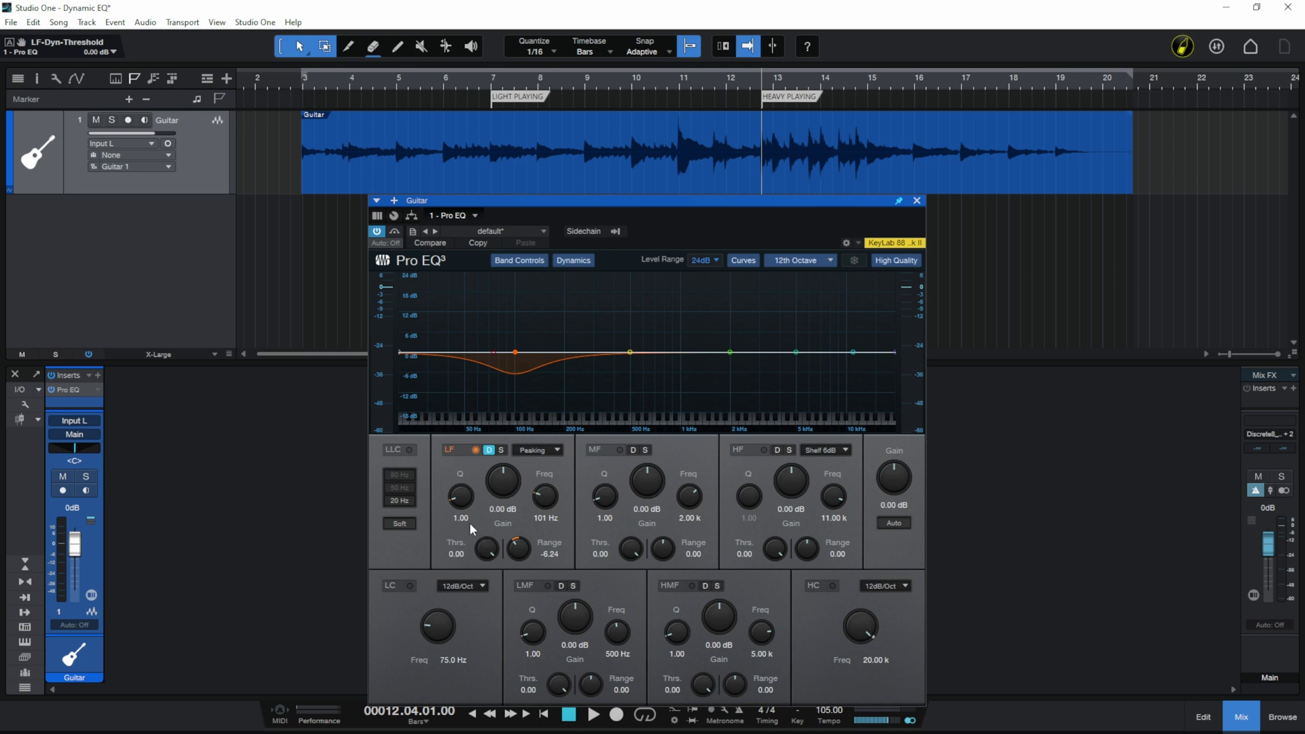
key(space)
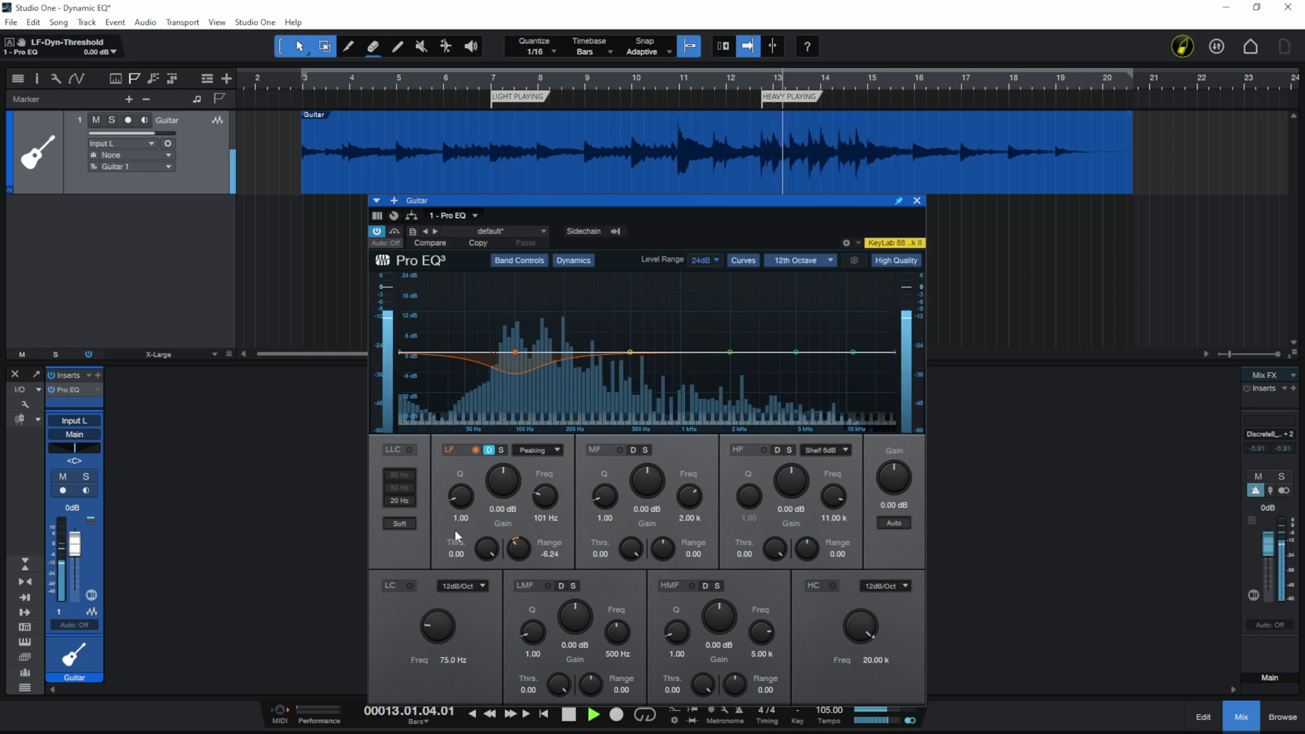
key(space)
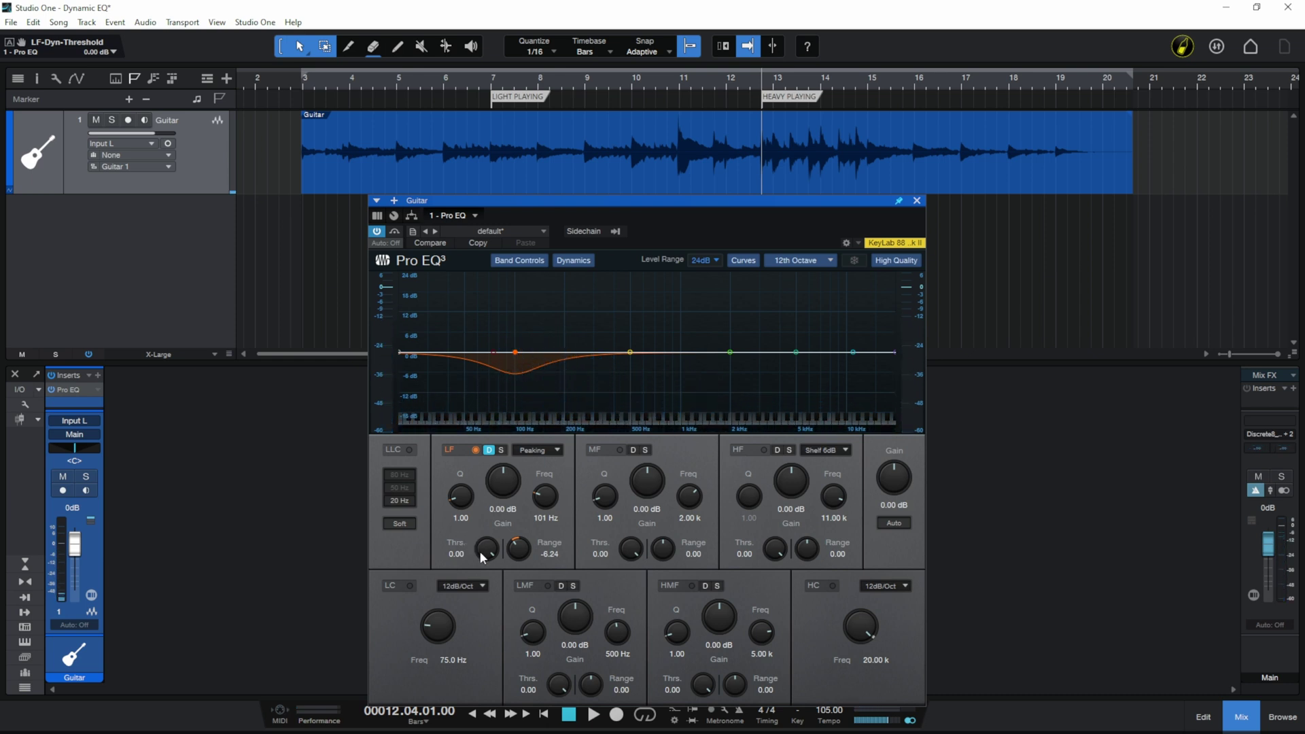
drag(486, 552, 484, 555)
mouse_move(483, 568)
mouse_down()
mouse_move(482, 542)
mouse_move(489, 574)
mouse_up()
key(space)
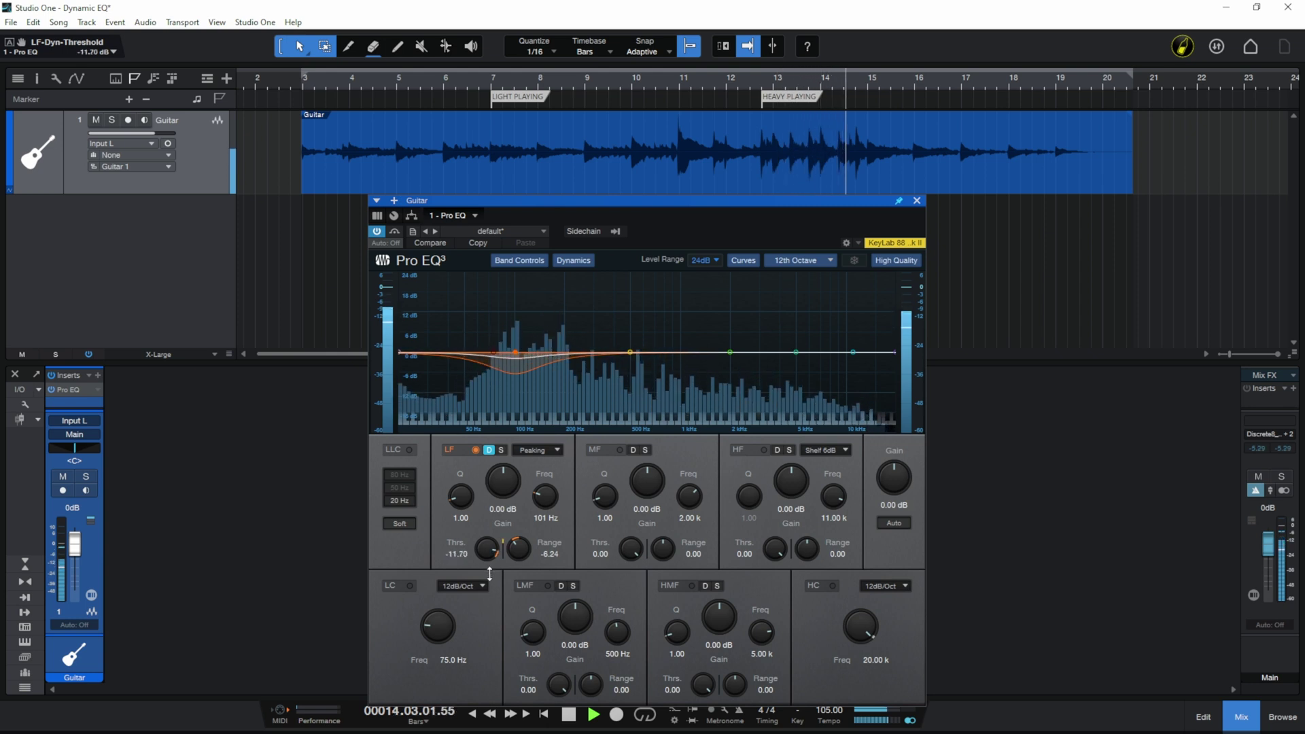
key(space)
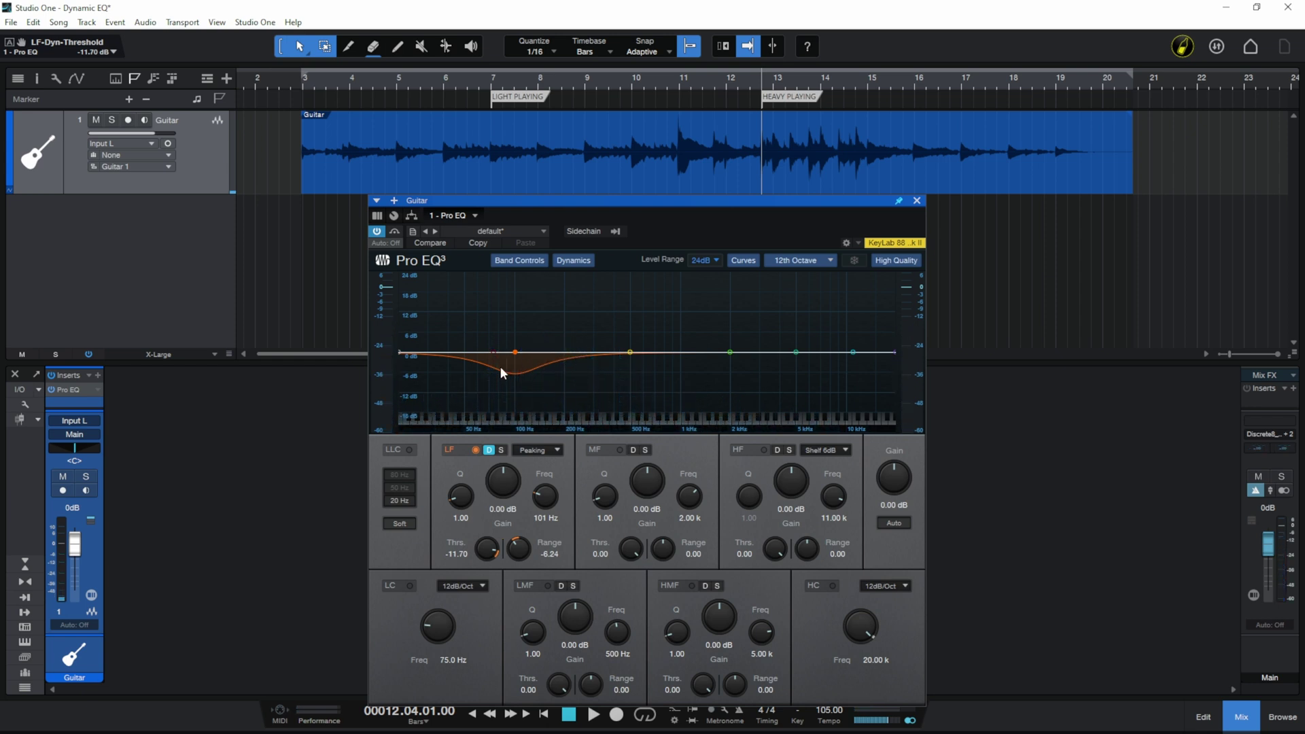
key(space)
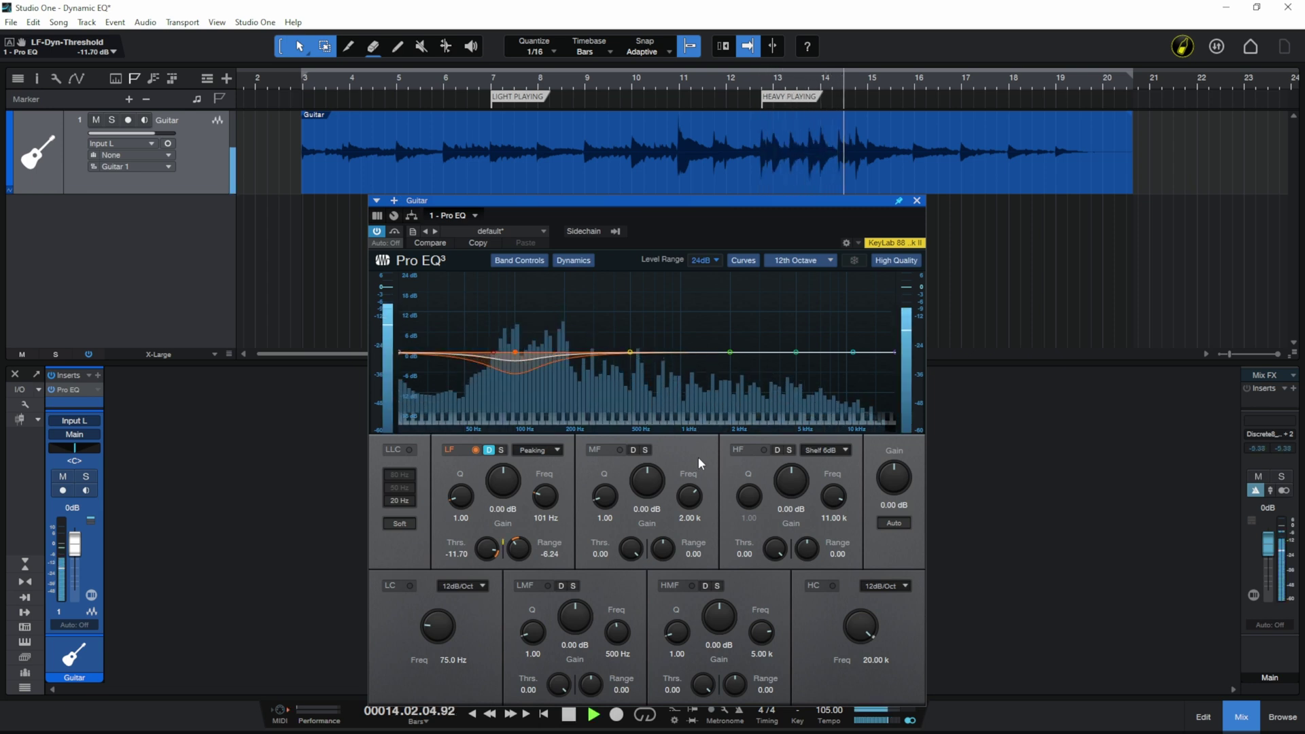
key(space)
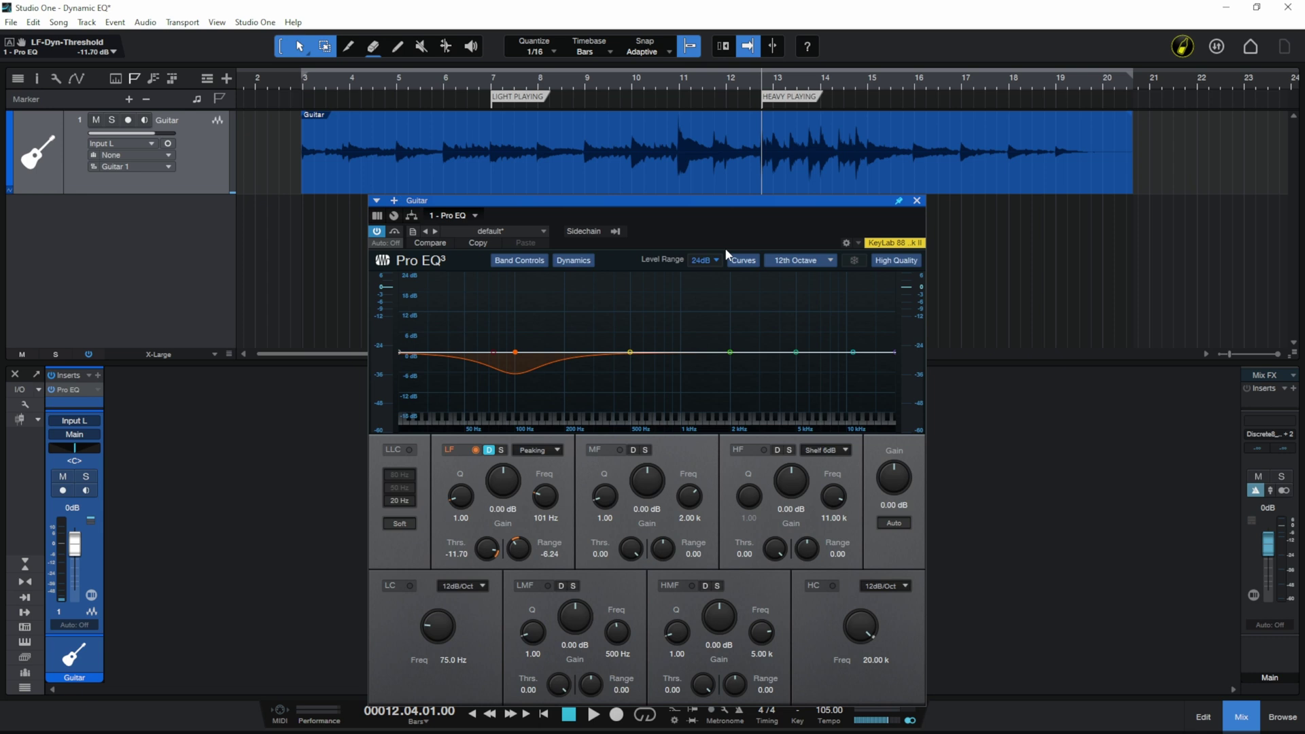
click(493, 85)
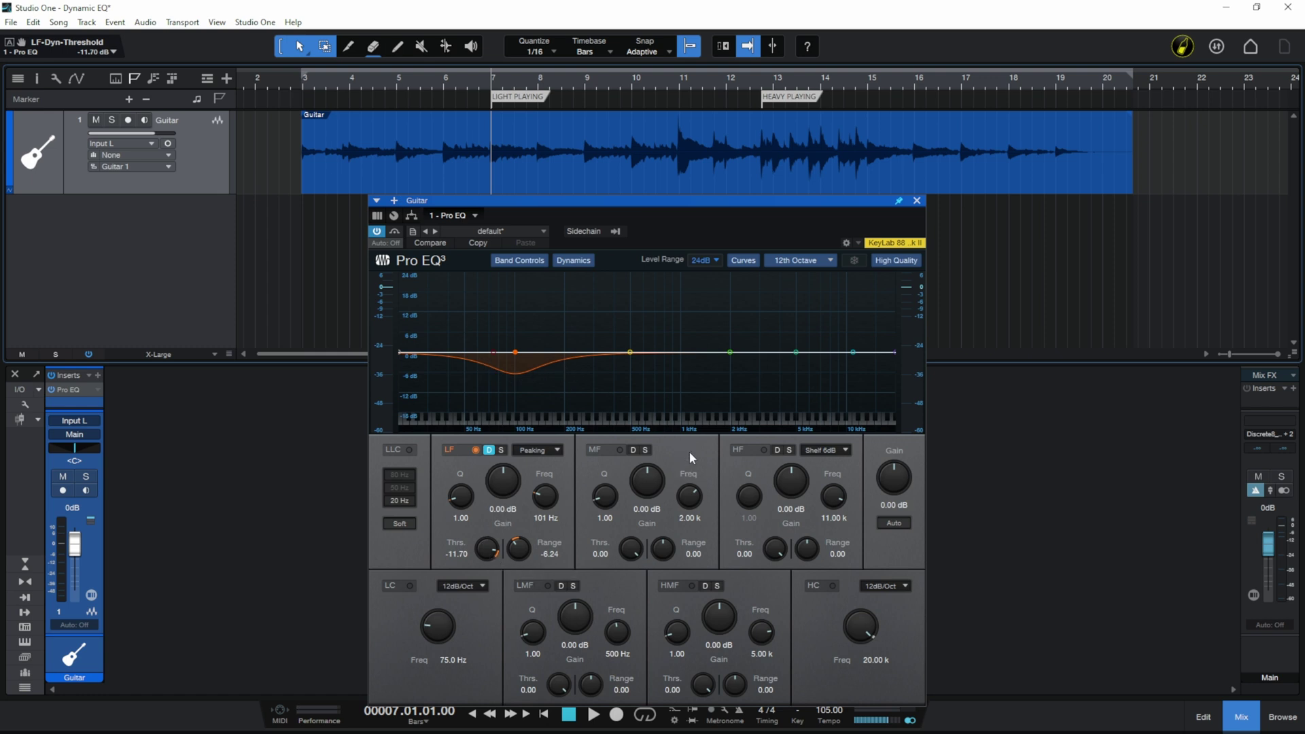
key(space)
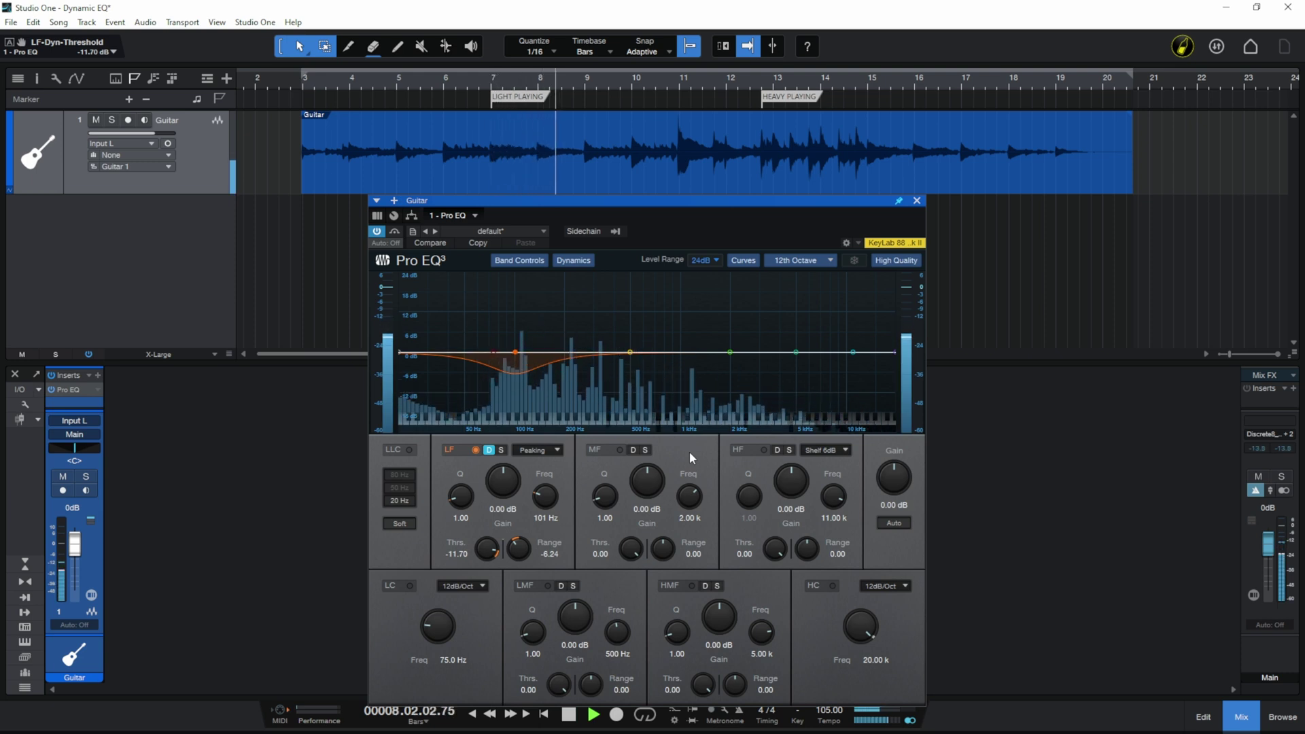
key(space)
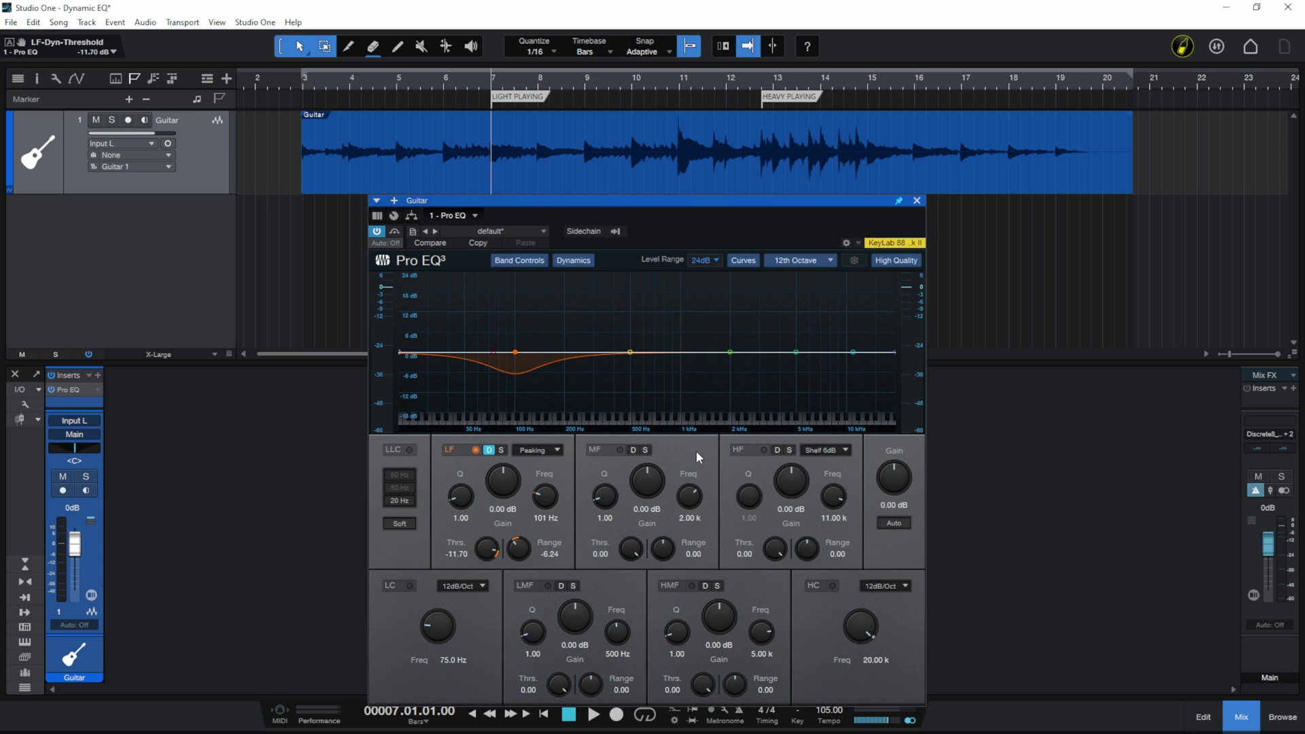
key(space)
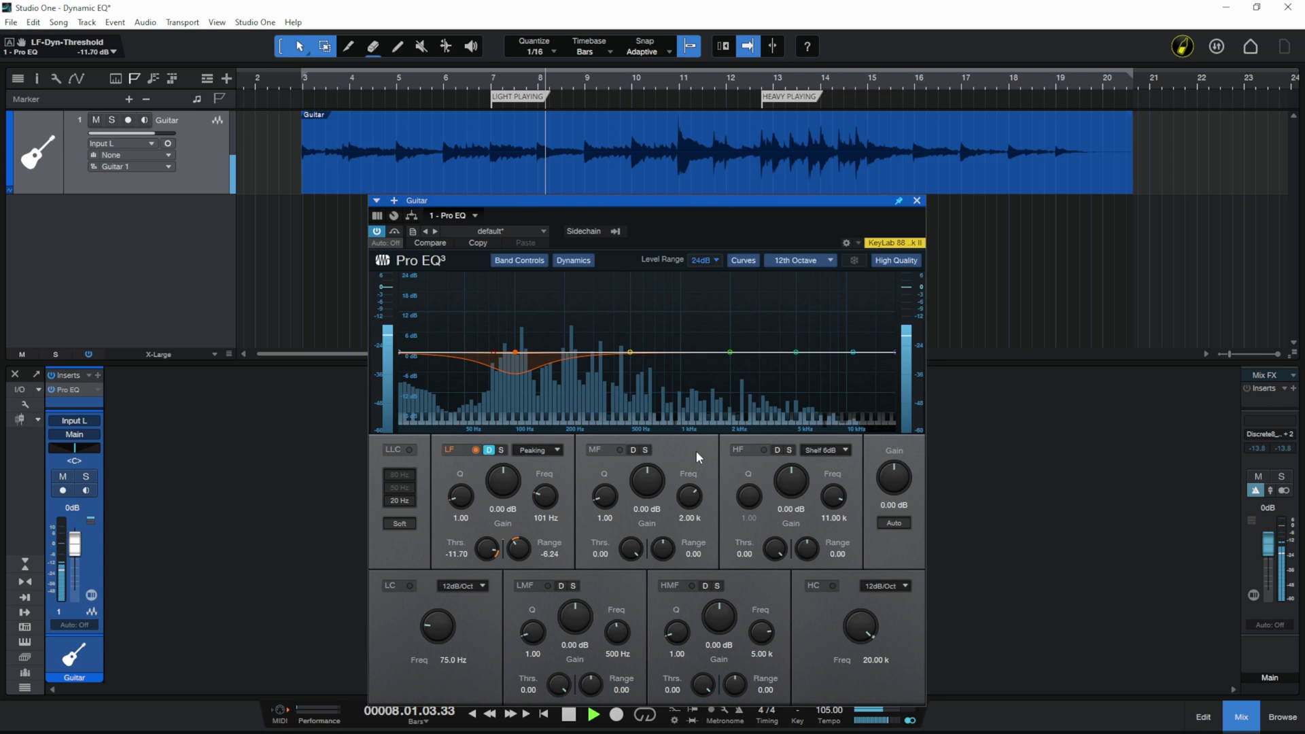
key(space)
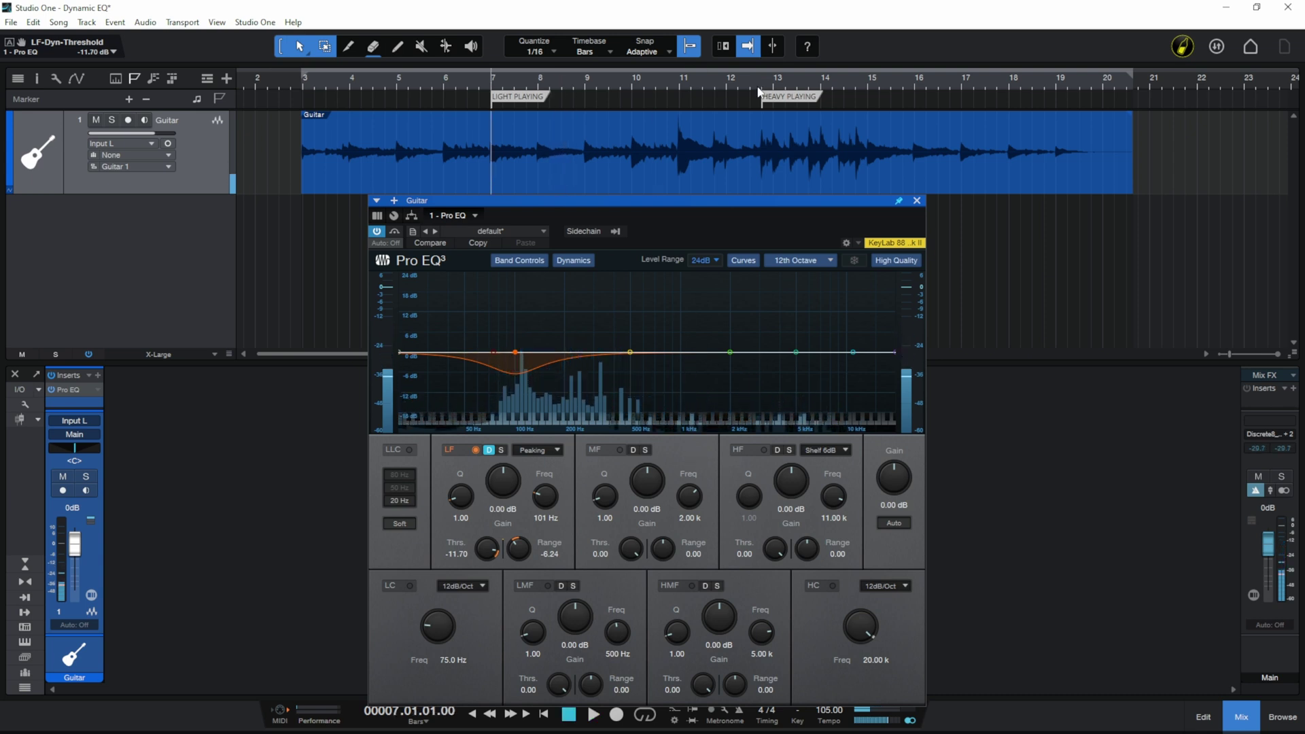
click(763, 85)
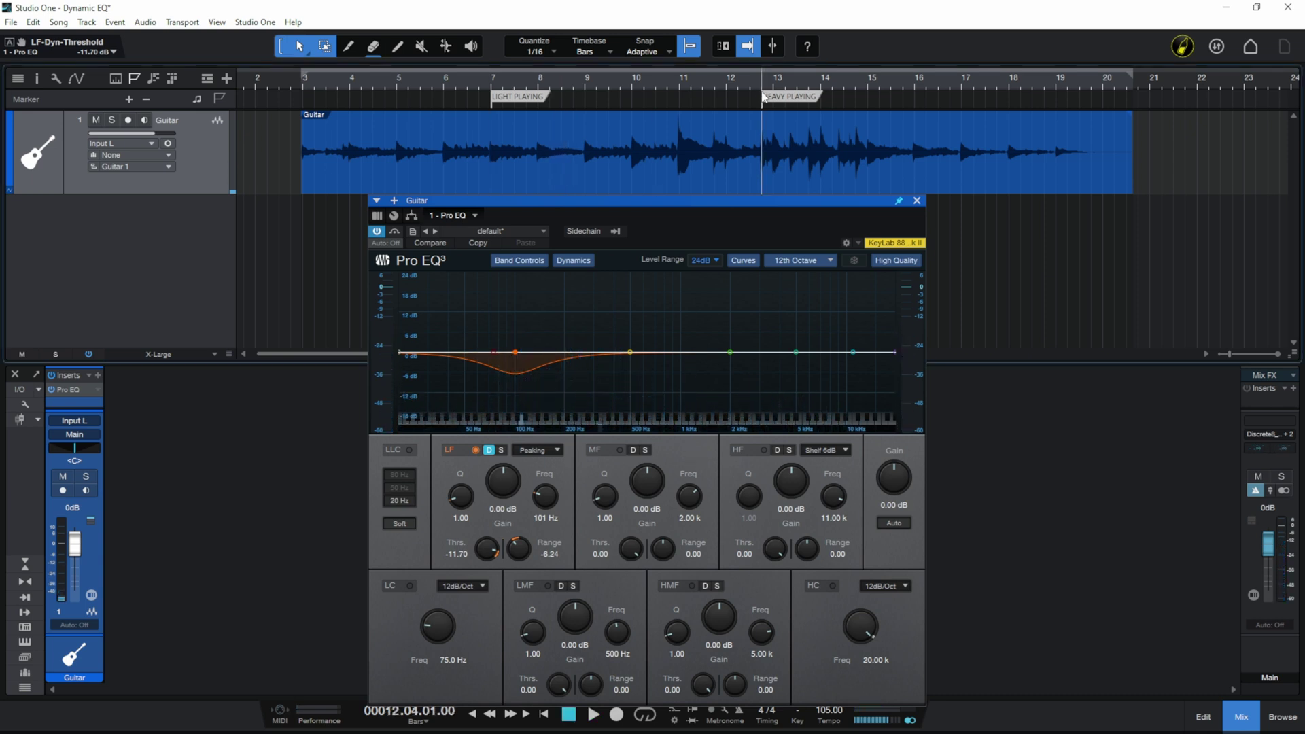
key(space)
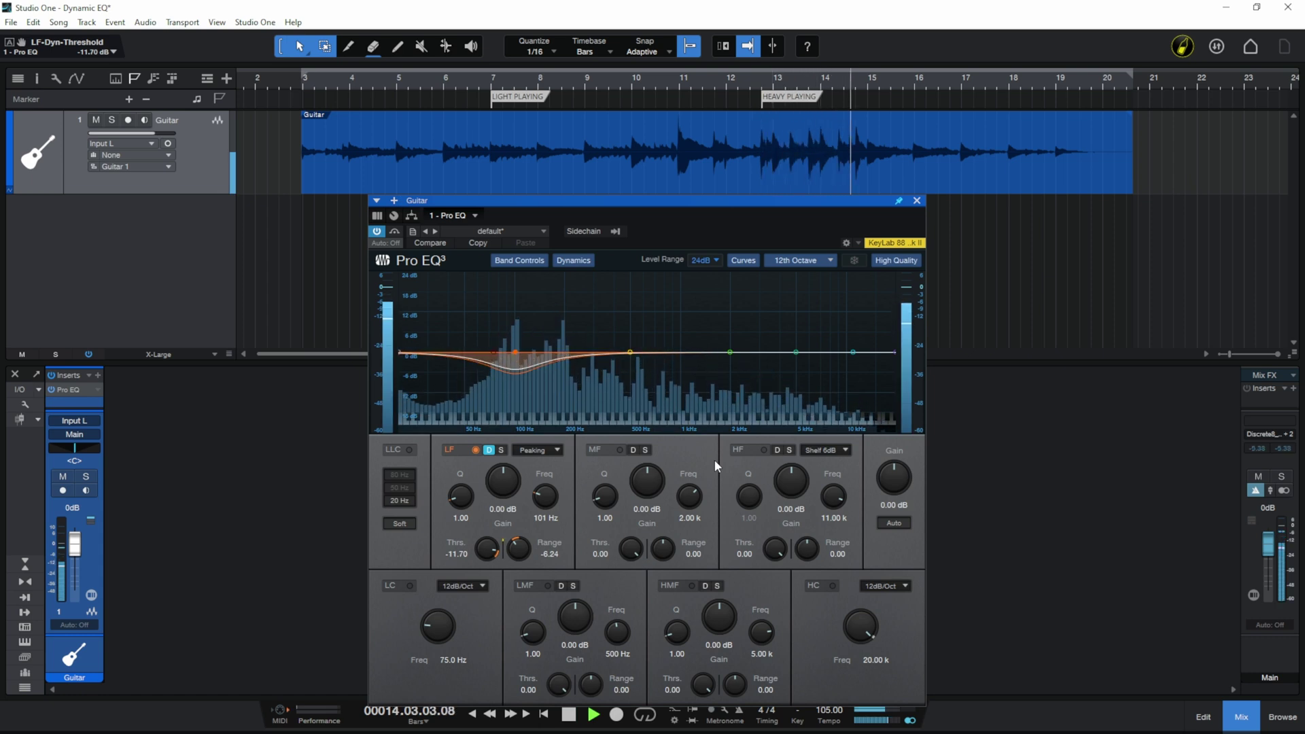
Stop song playback
key(space)
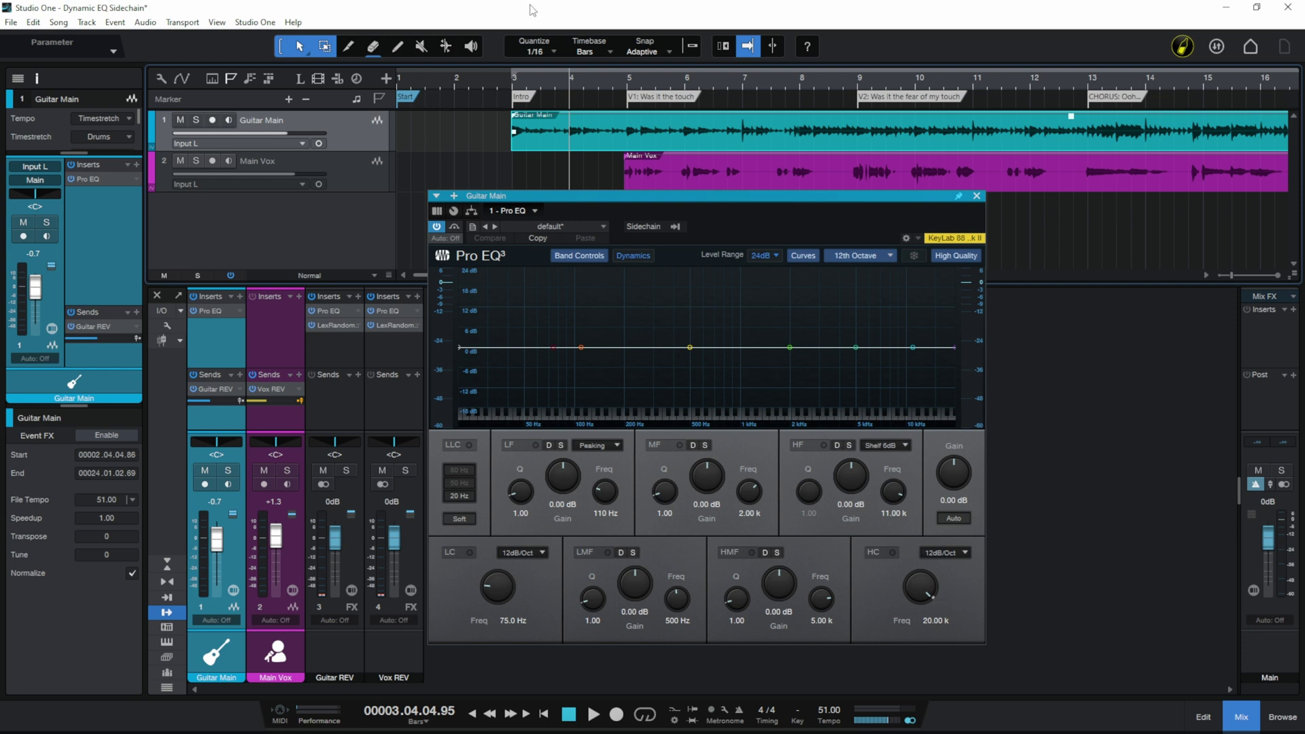
key(space)
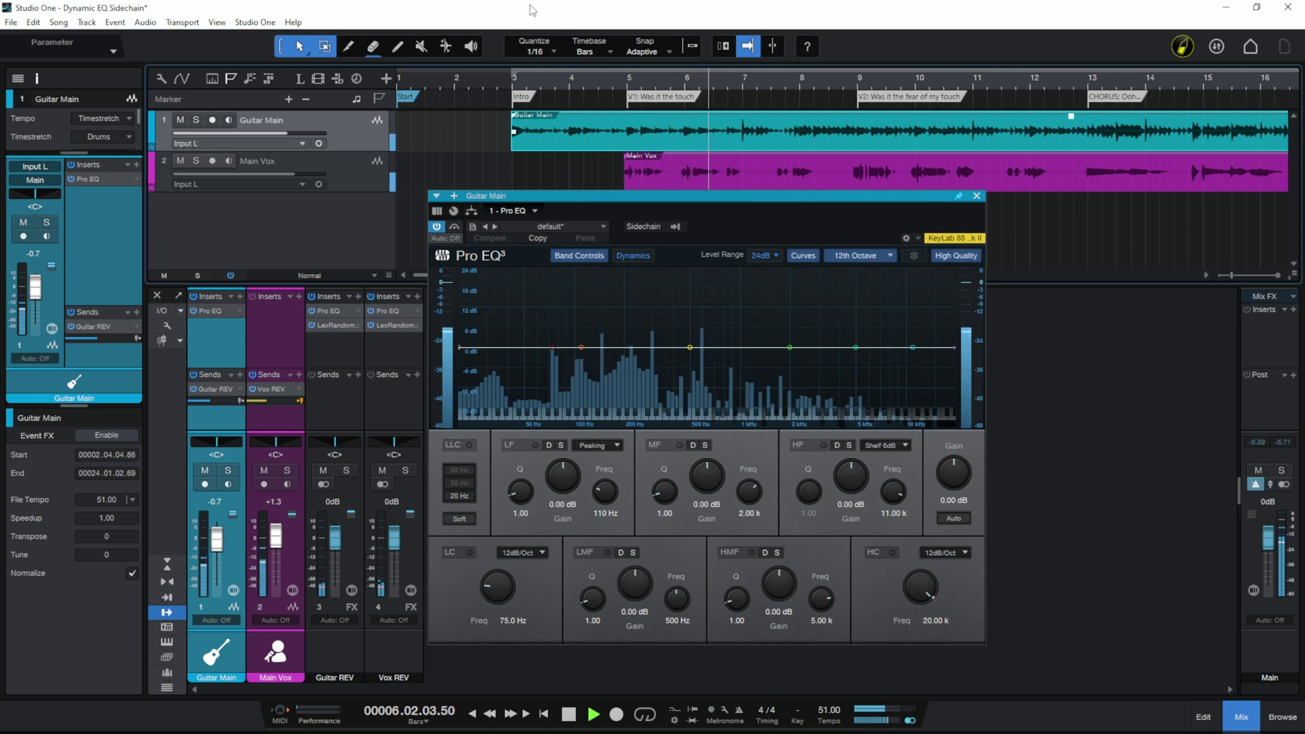
key(space)
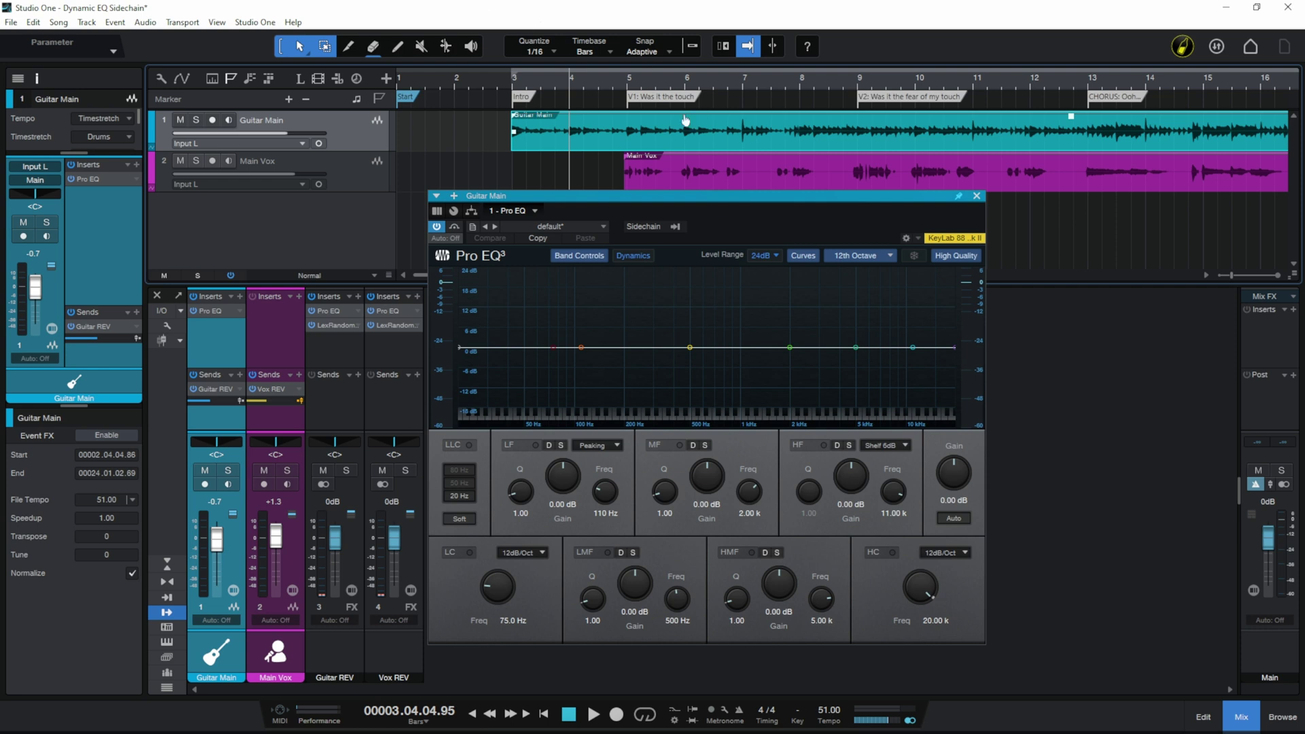
From just before bar 5, cut the MF band -9.12 dB at 1.89 kHz, resetting Q to 1.00
click(629, 87)
click(625, 84)
drag(789, 348, 785, 384)
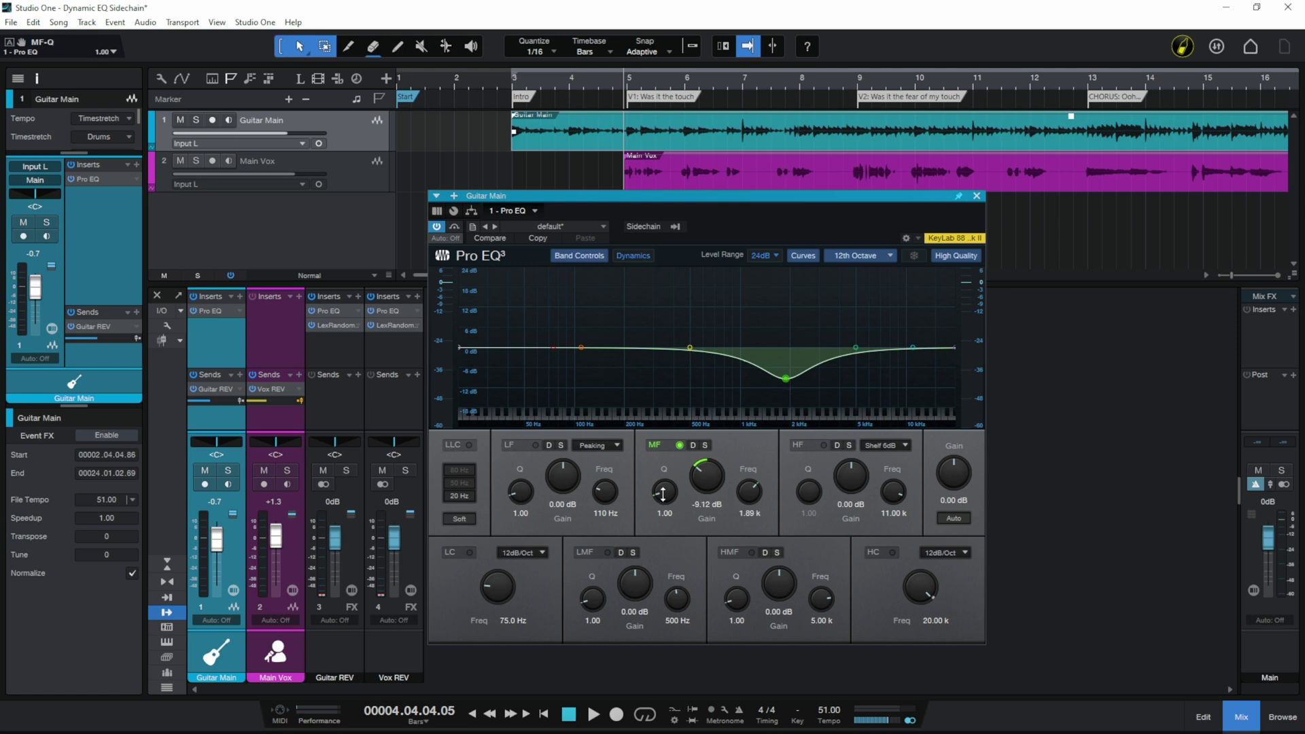
drag(666, 495, 669, 503)
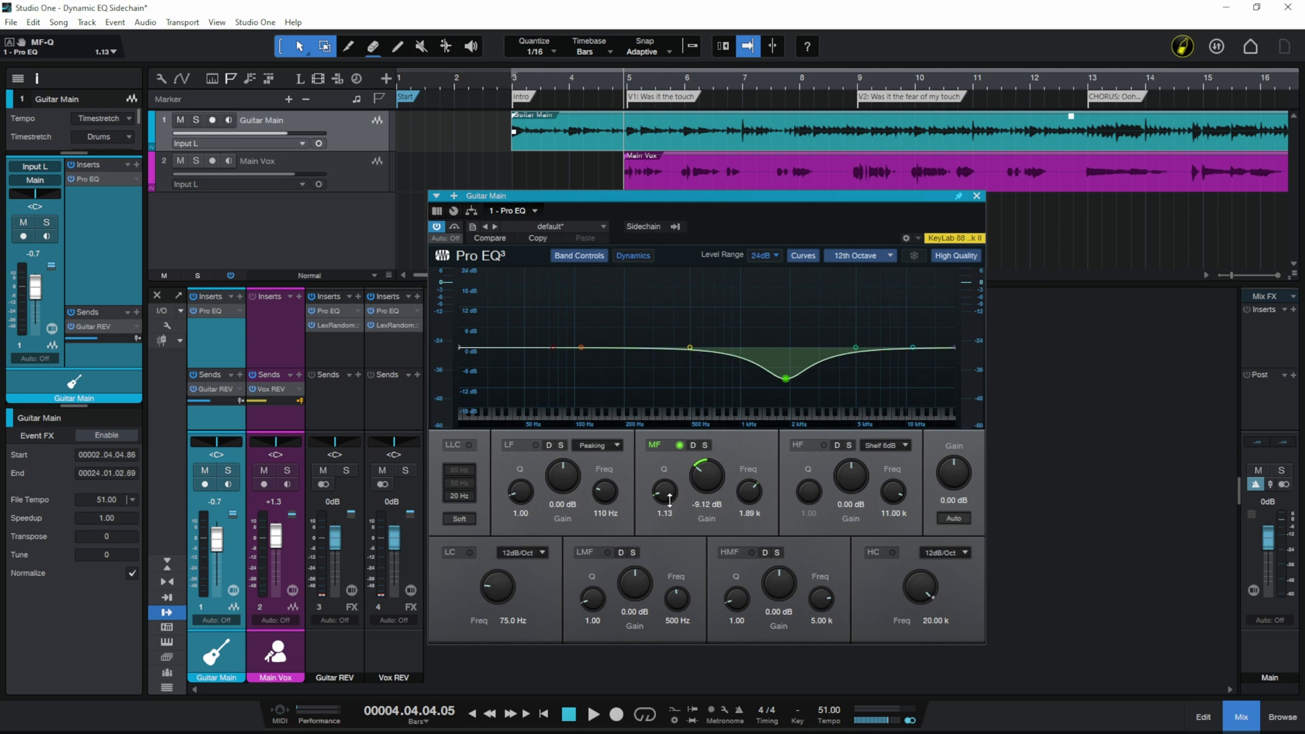
ctrl+click(671, 501)
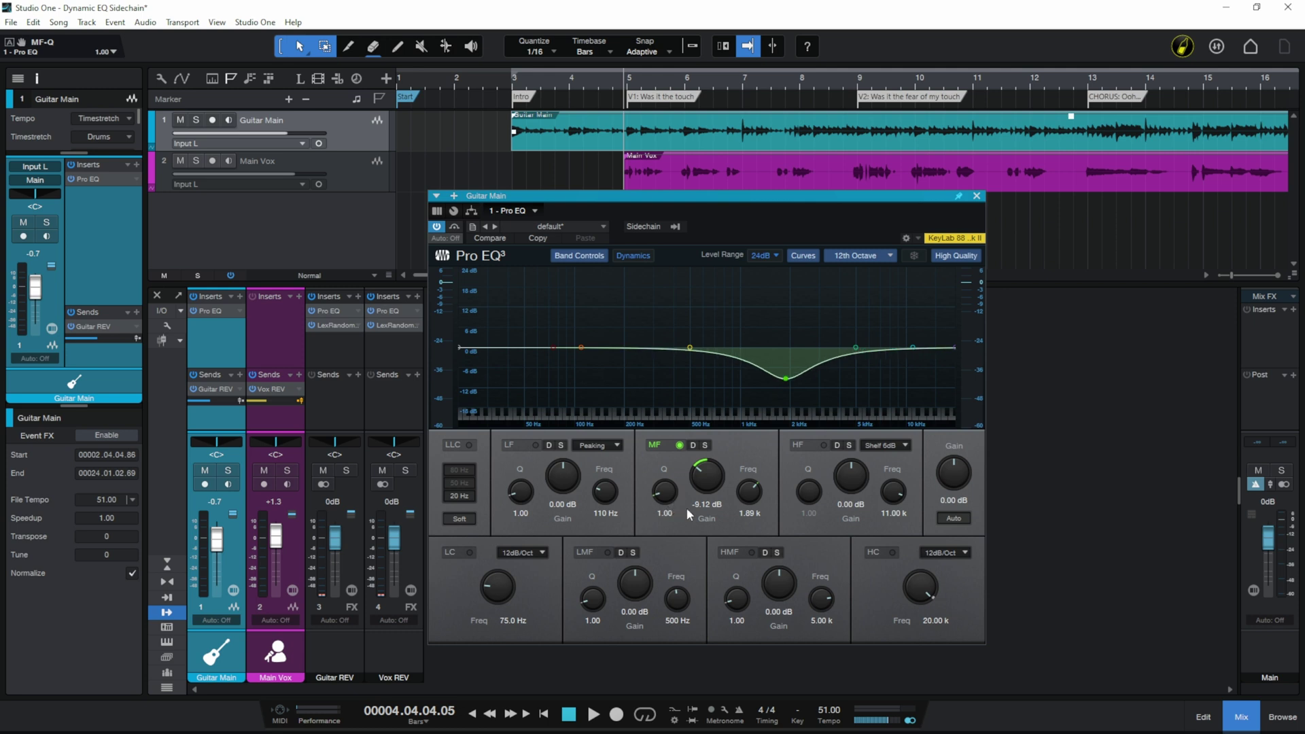
key(space)
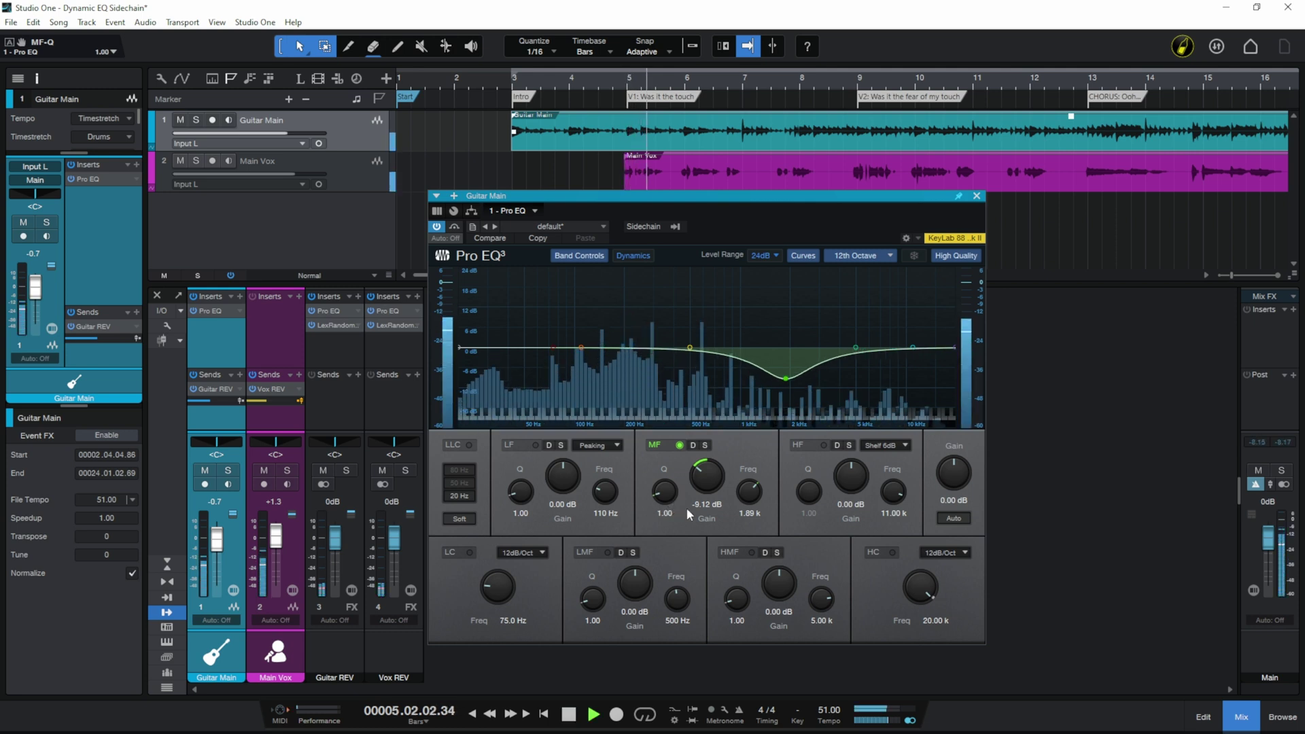
key(space)
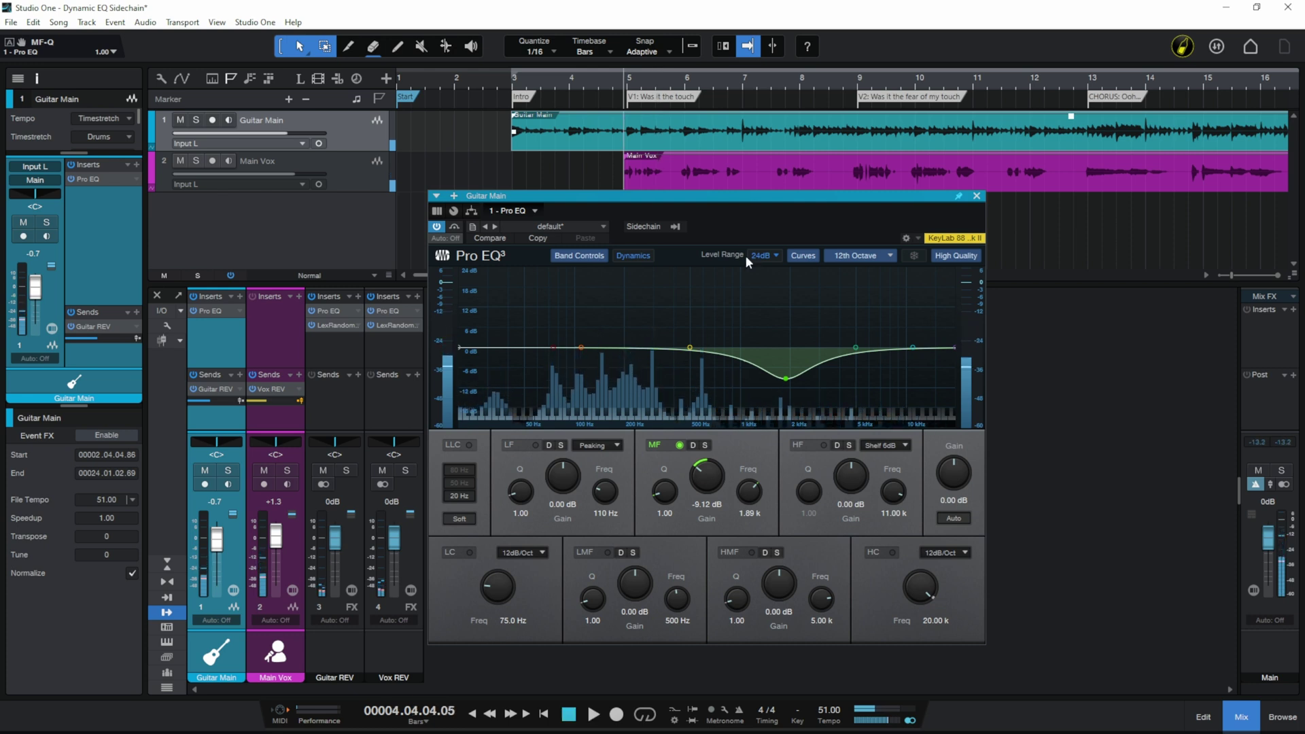
click(569, 82)
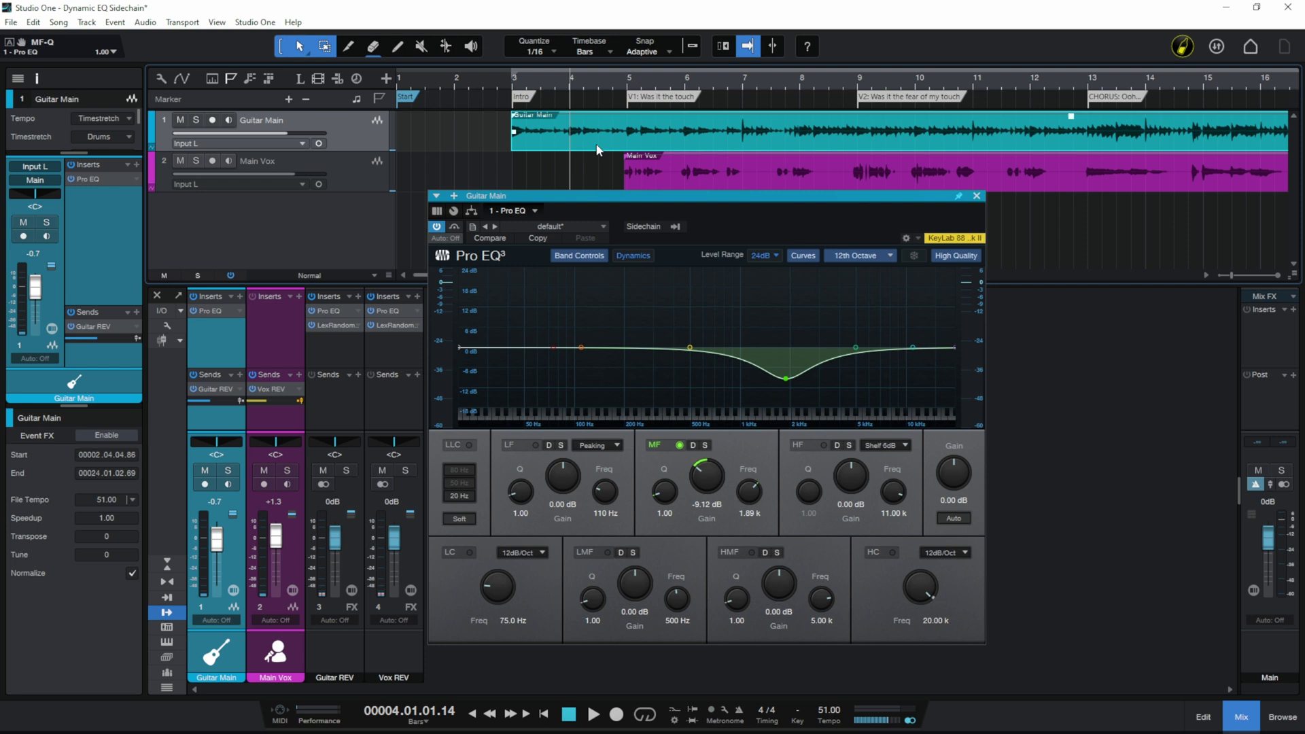
key(space)
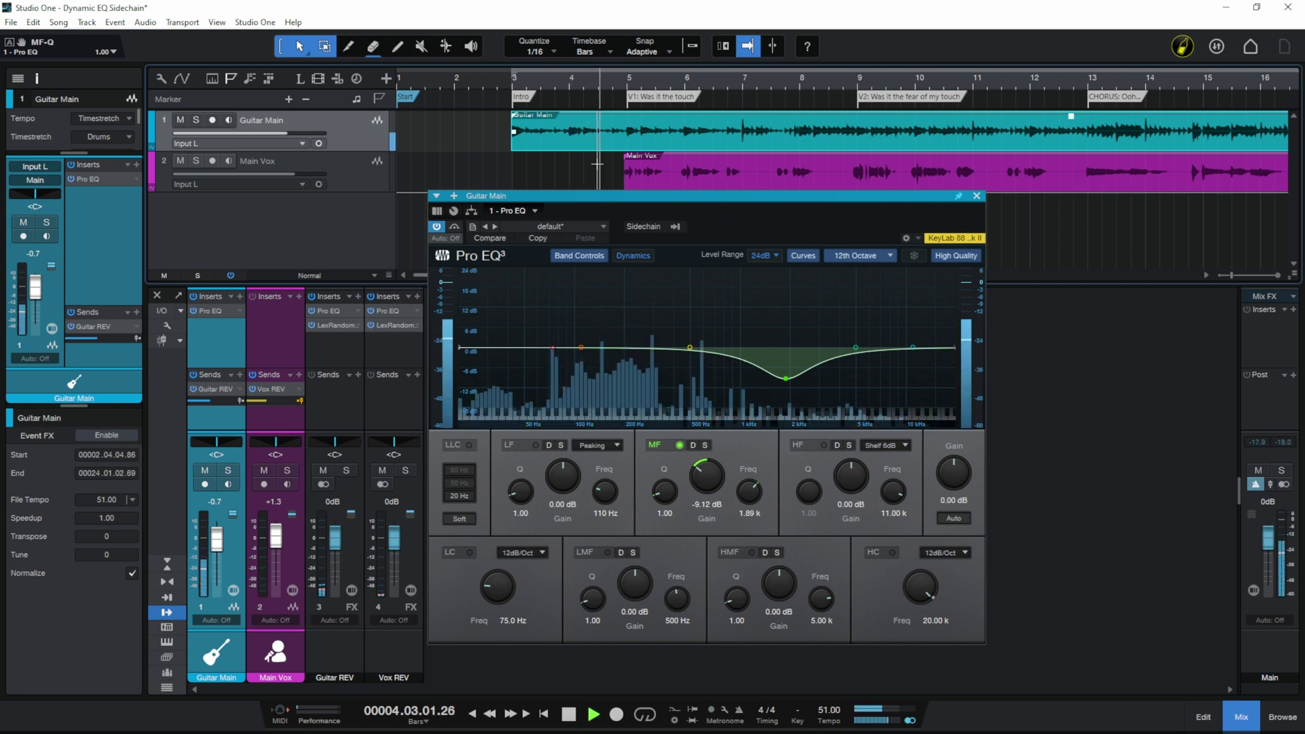
key(space)
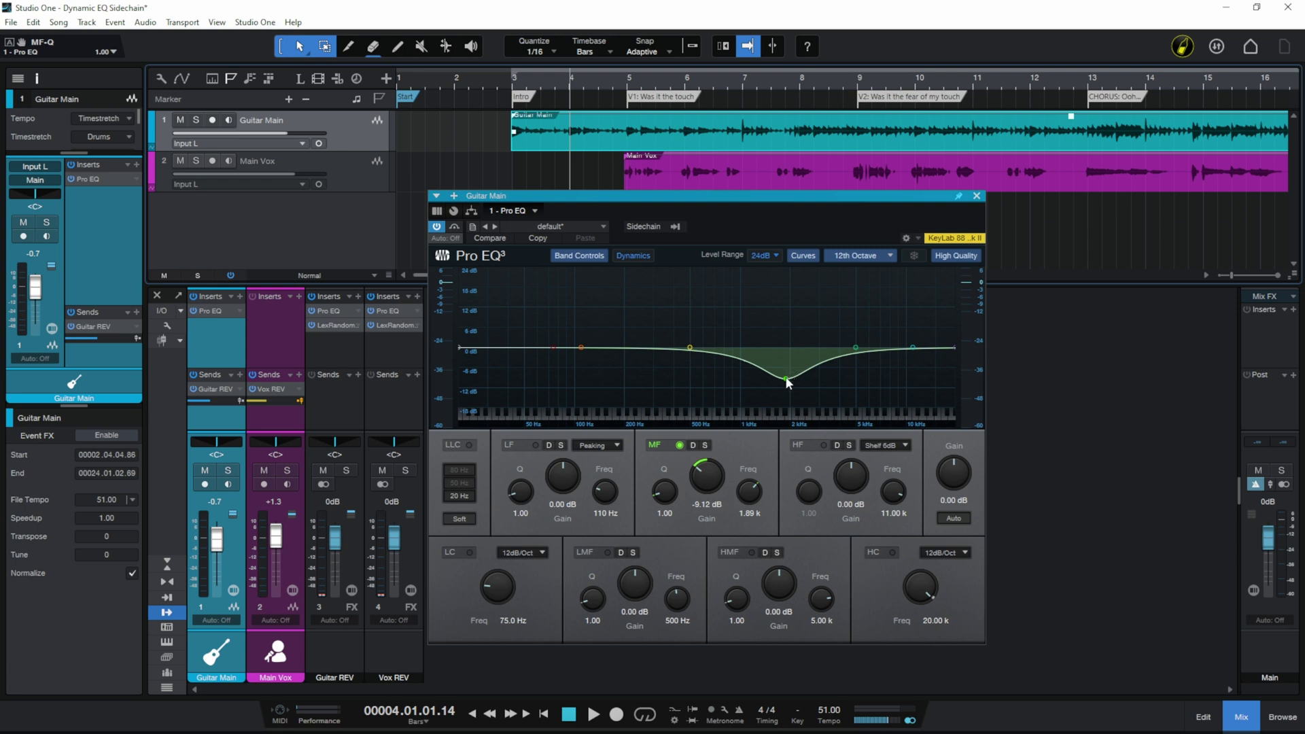
Ease the MF band back to -0.80 dB at 1.96 kHz and turn on the EQ's sidechain
drag(787, 379, 790, 351)
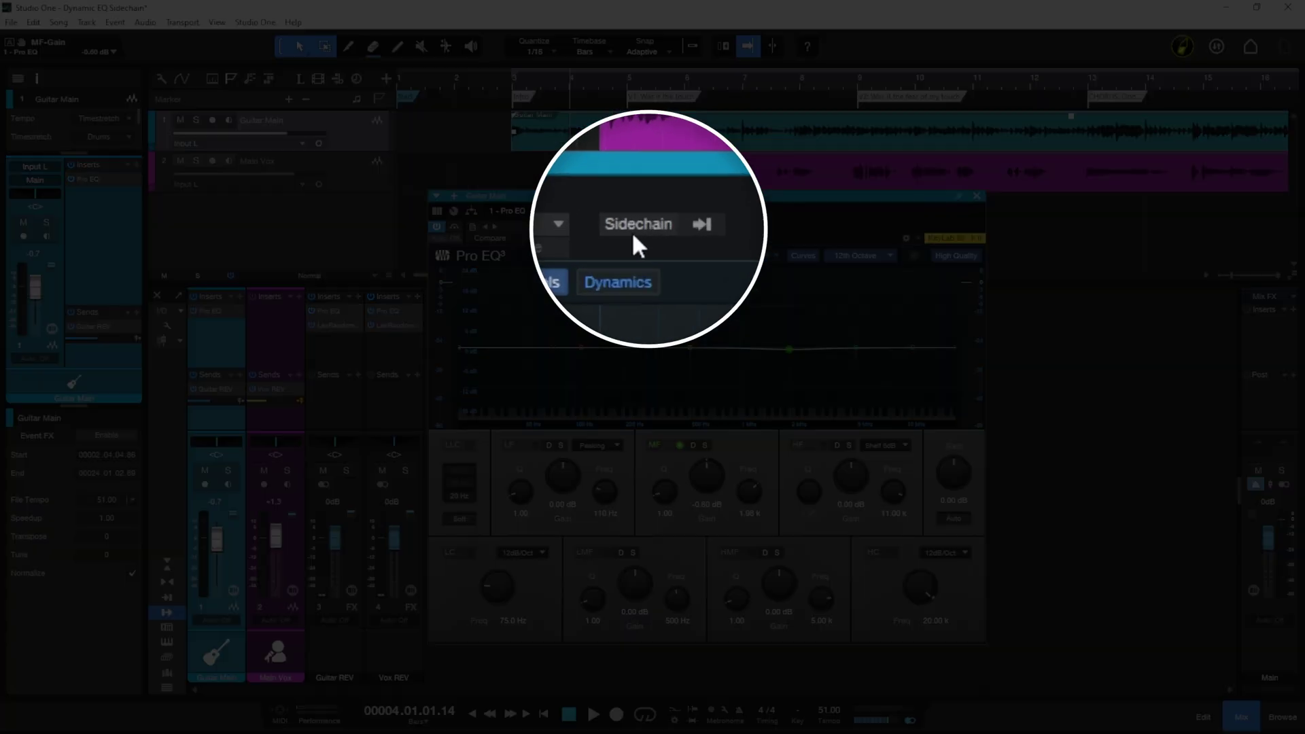
click(642, 223)
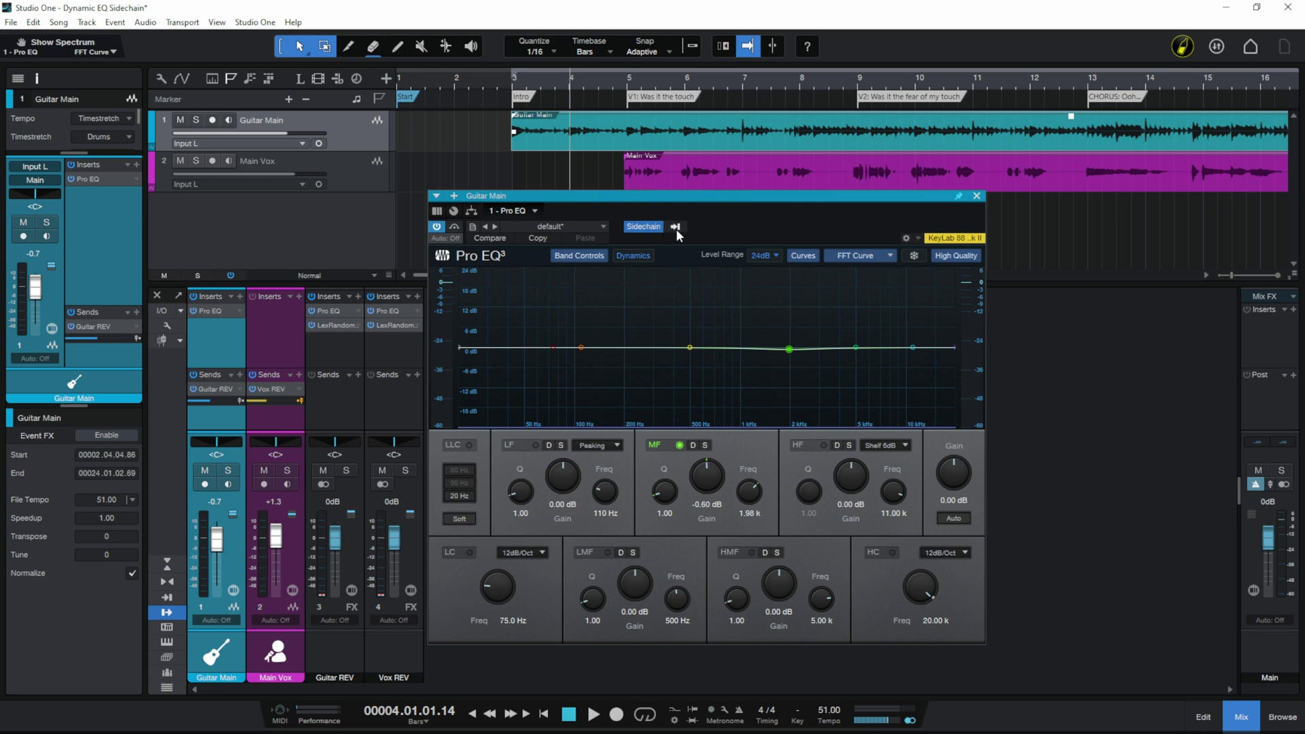
Route the Main Vox sidechain send into the Pro EQ's sidechain input
click(675, 227)
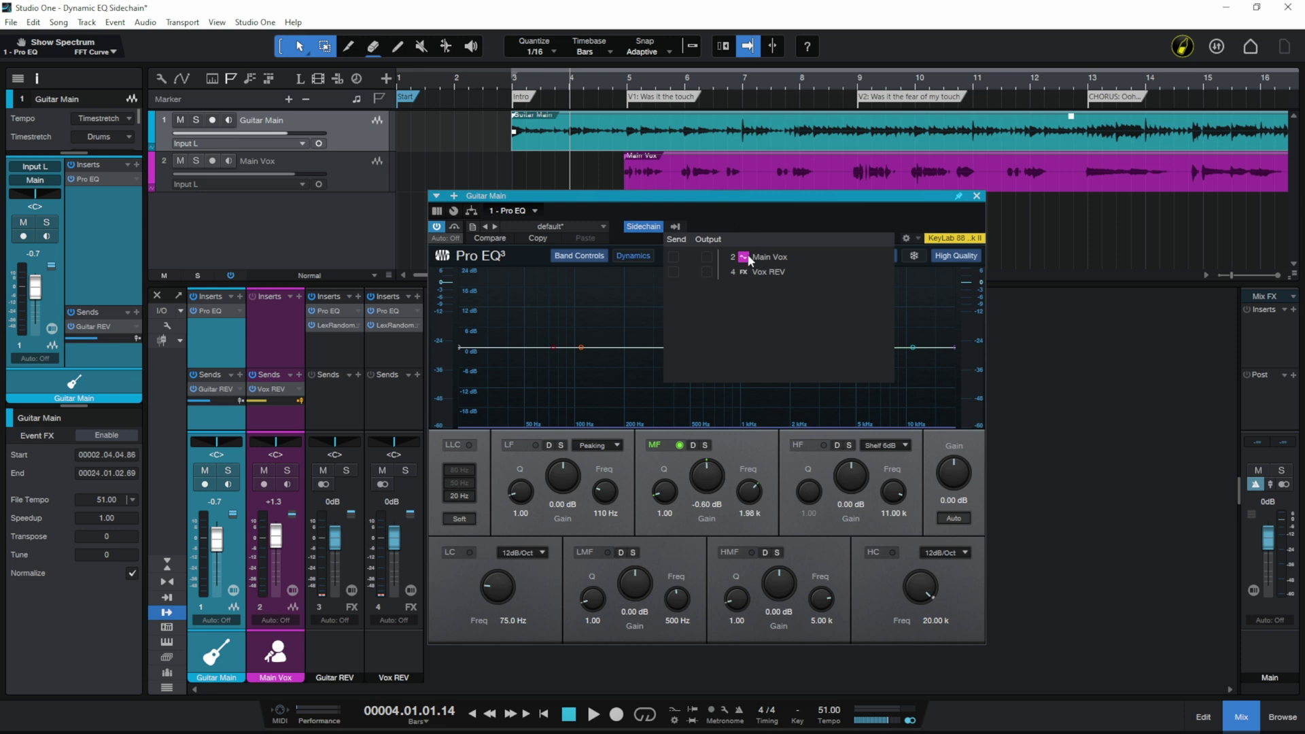
click(674, 256)
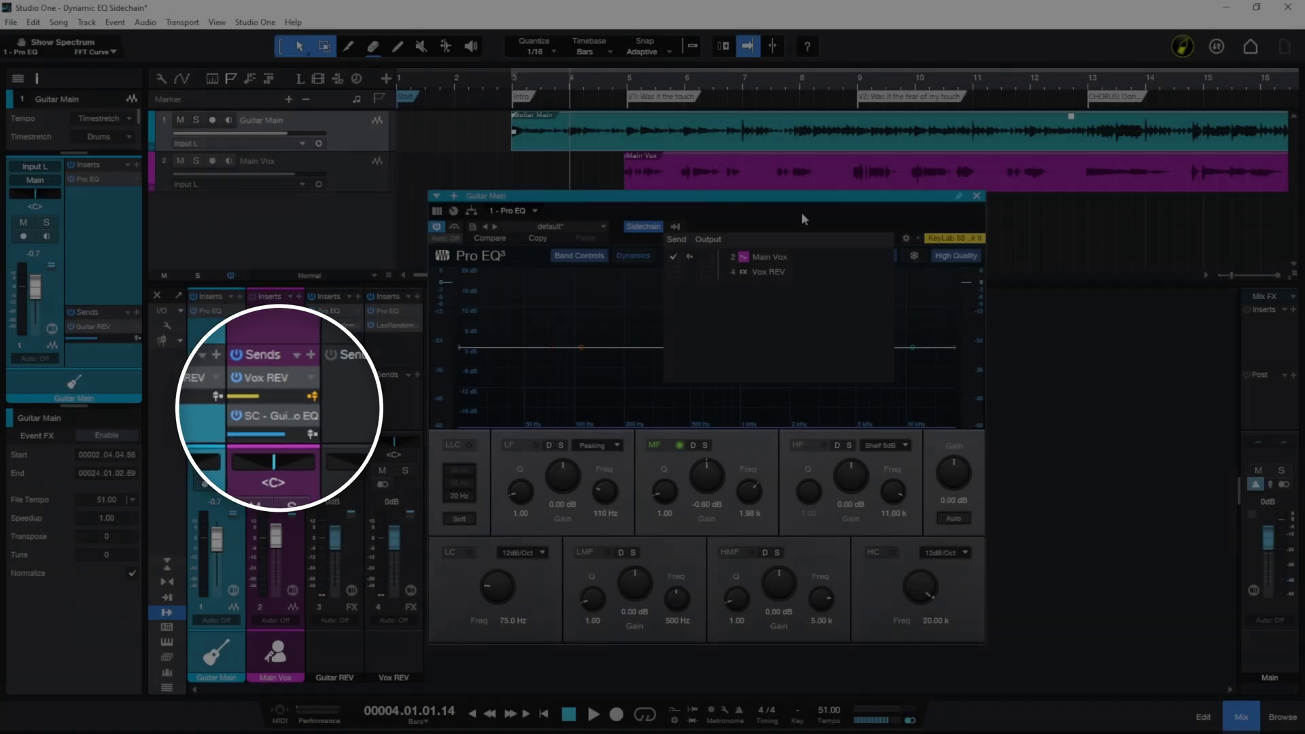
click(802, 219)
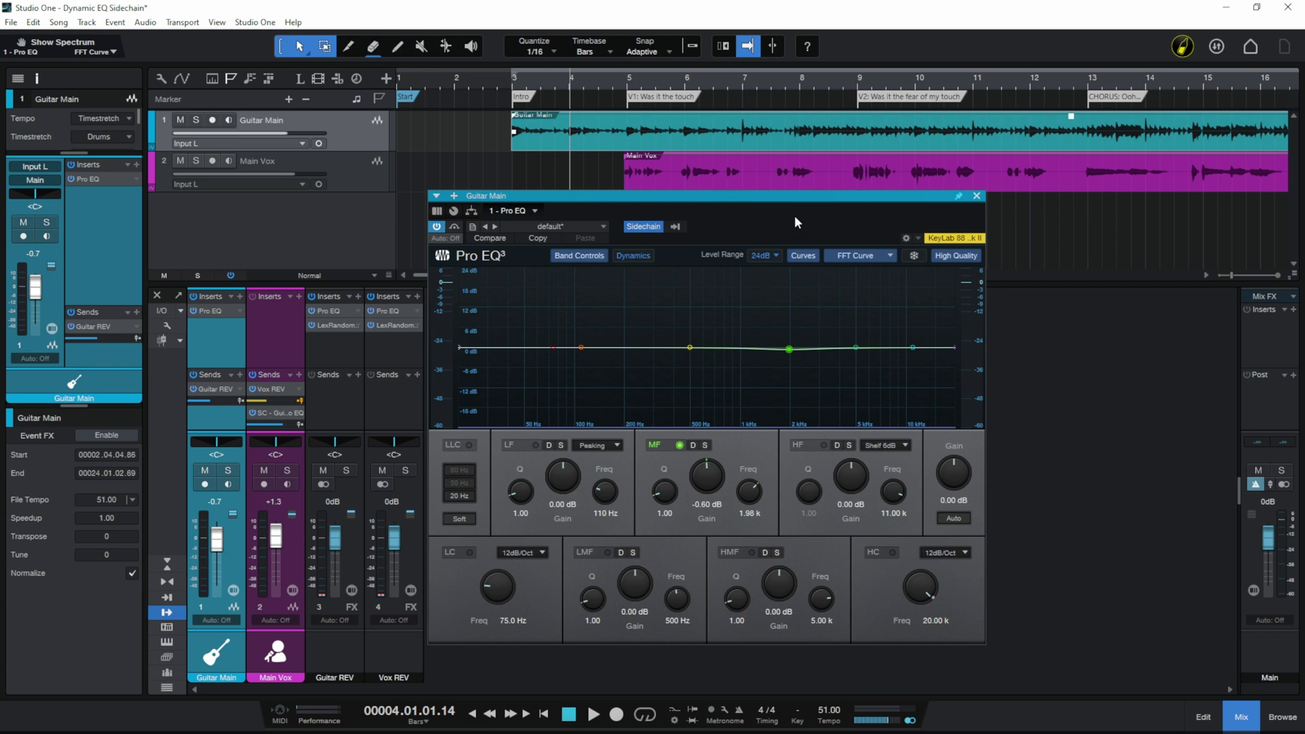
Play twice from bar 5 to hear guitar and vocal while watching the EQ spectrum
click(627, 86)
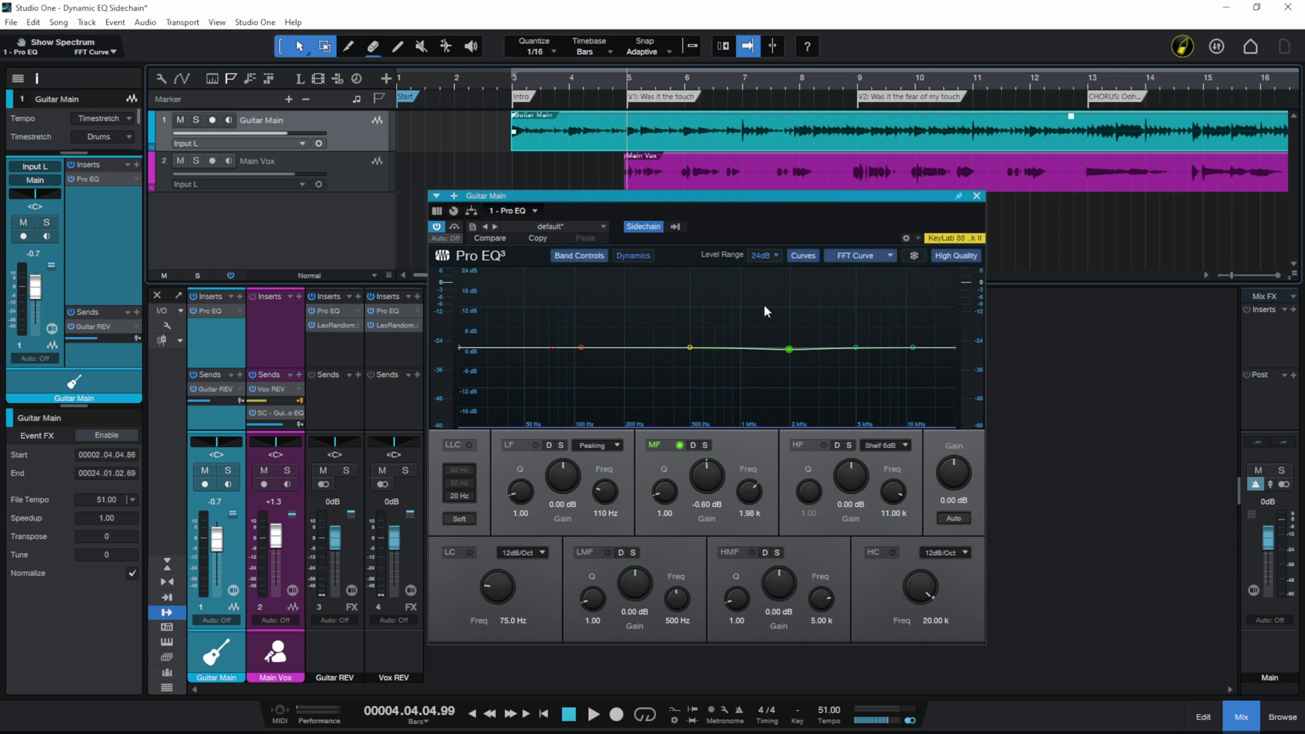
key(space)
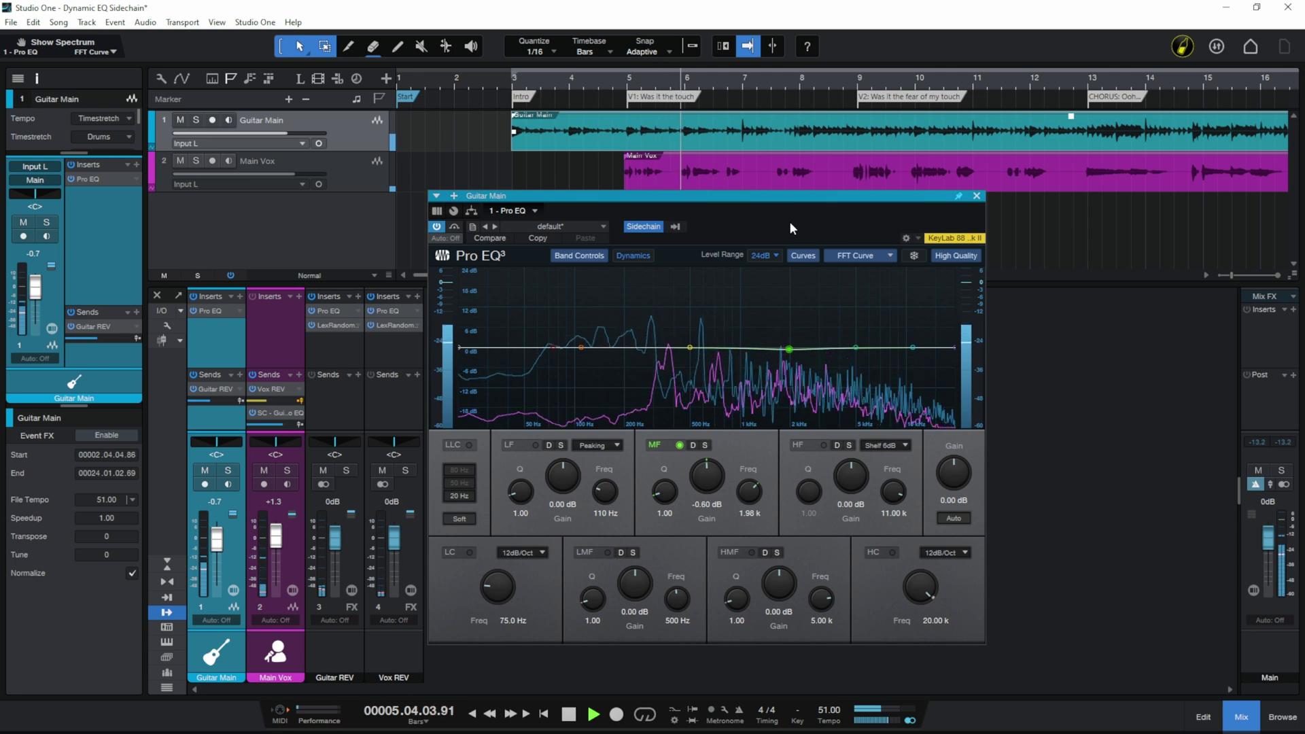
key(space)
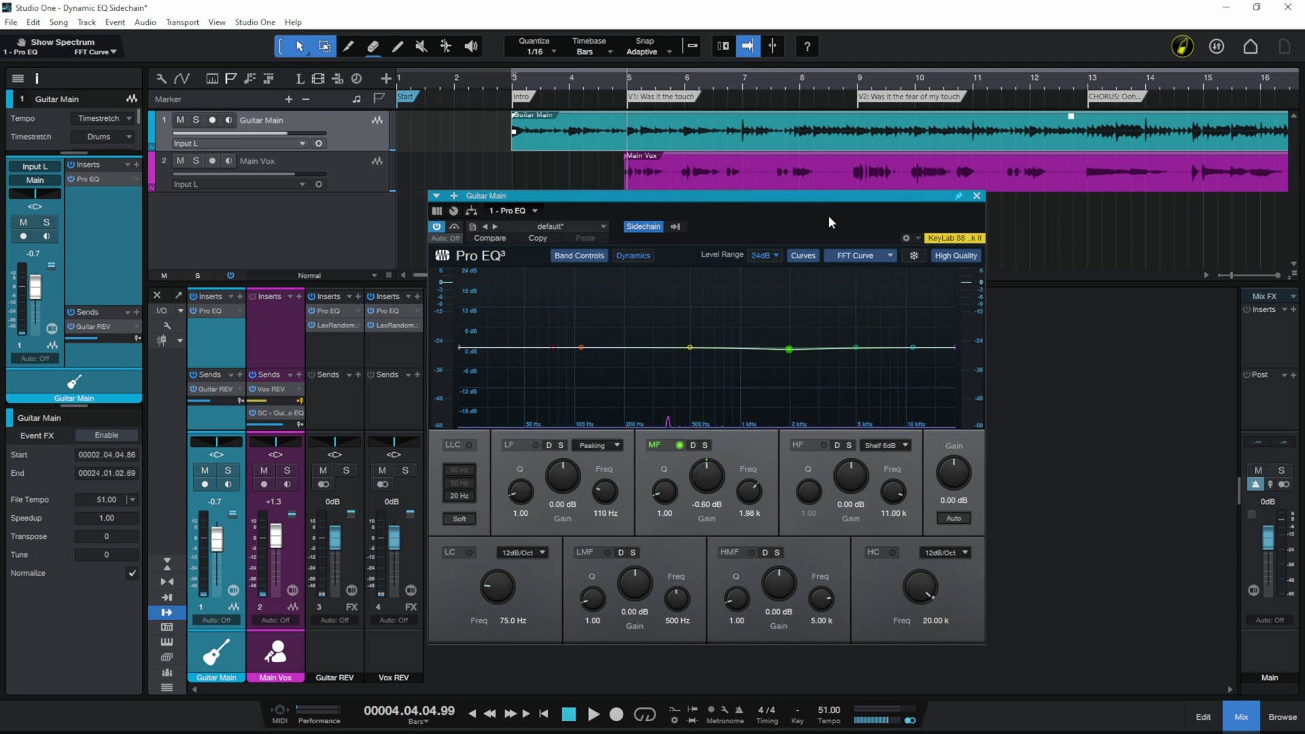
key(space)
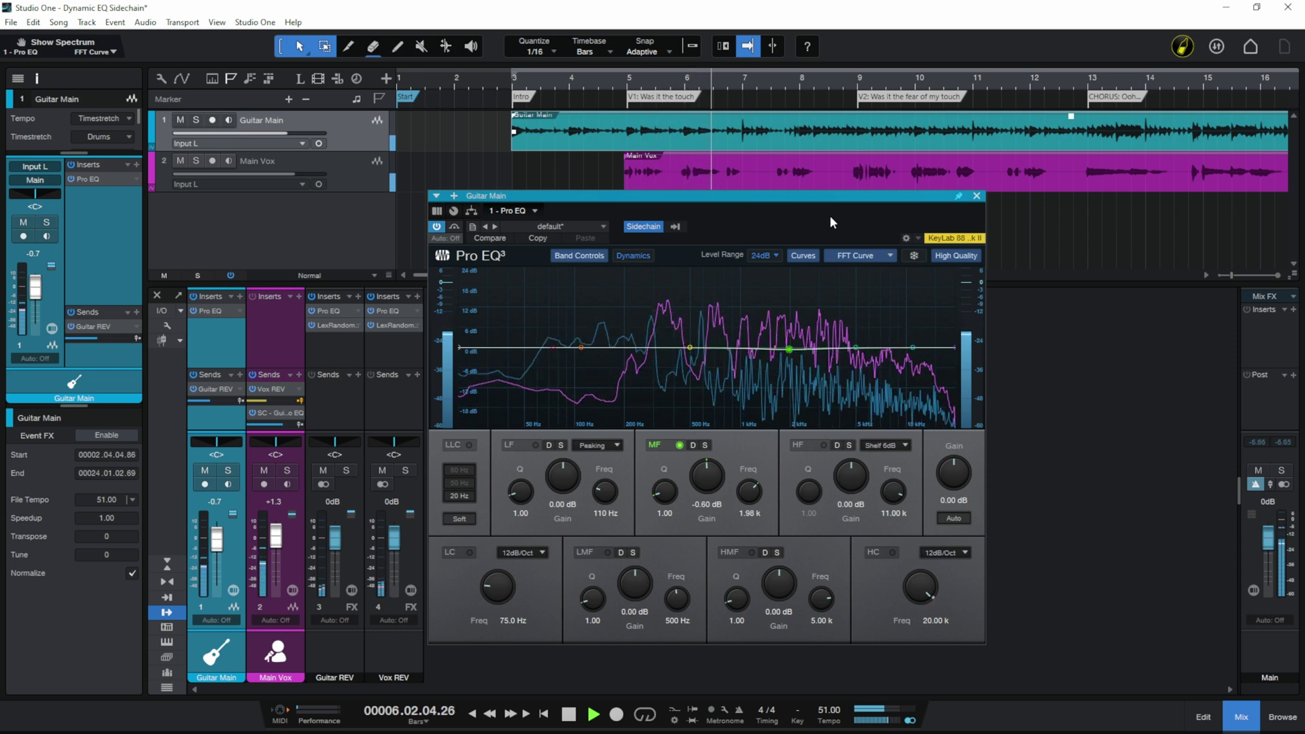
key(space)
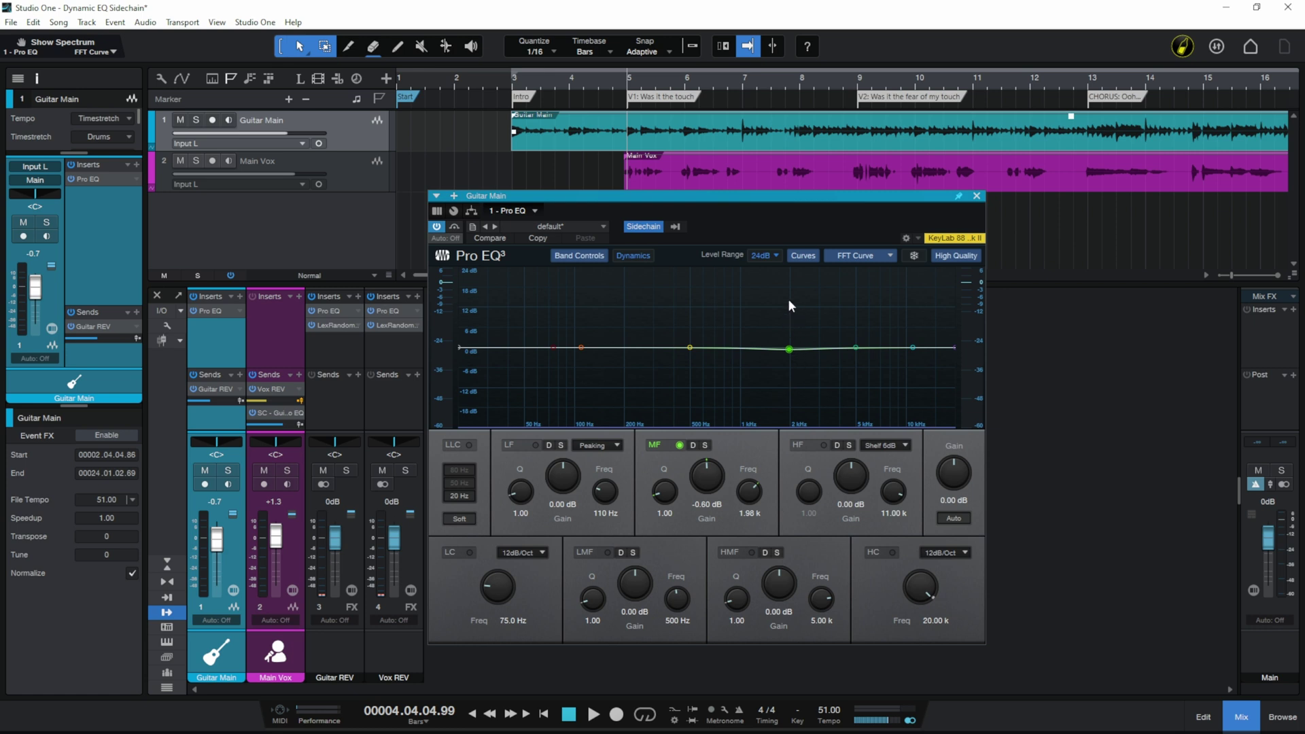
Make the 1.96 kHz MF band dynamic: gain -0.40 dB, range -9.60 dB, Q 0.88, threshold -34.20 dB
drag(789, 350, 790, 349)
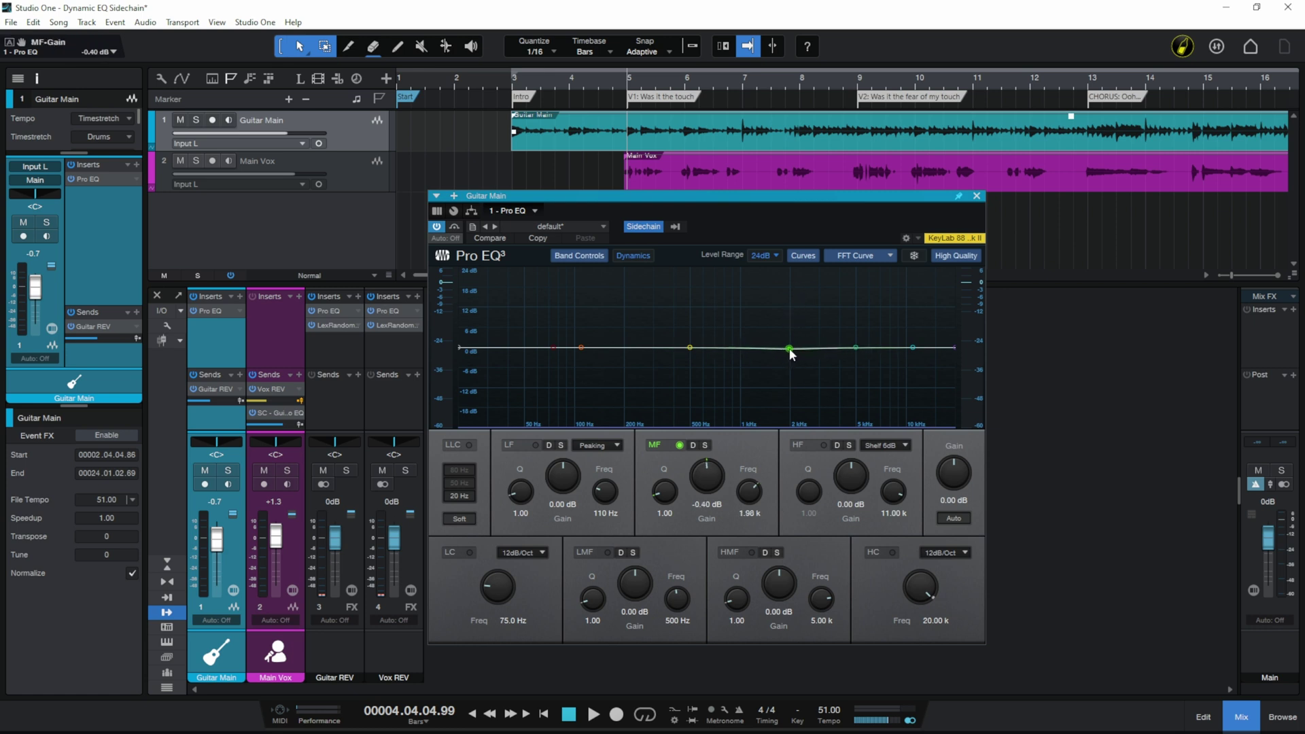
click(693, 445)
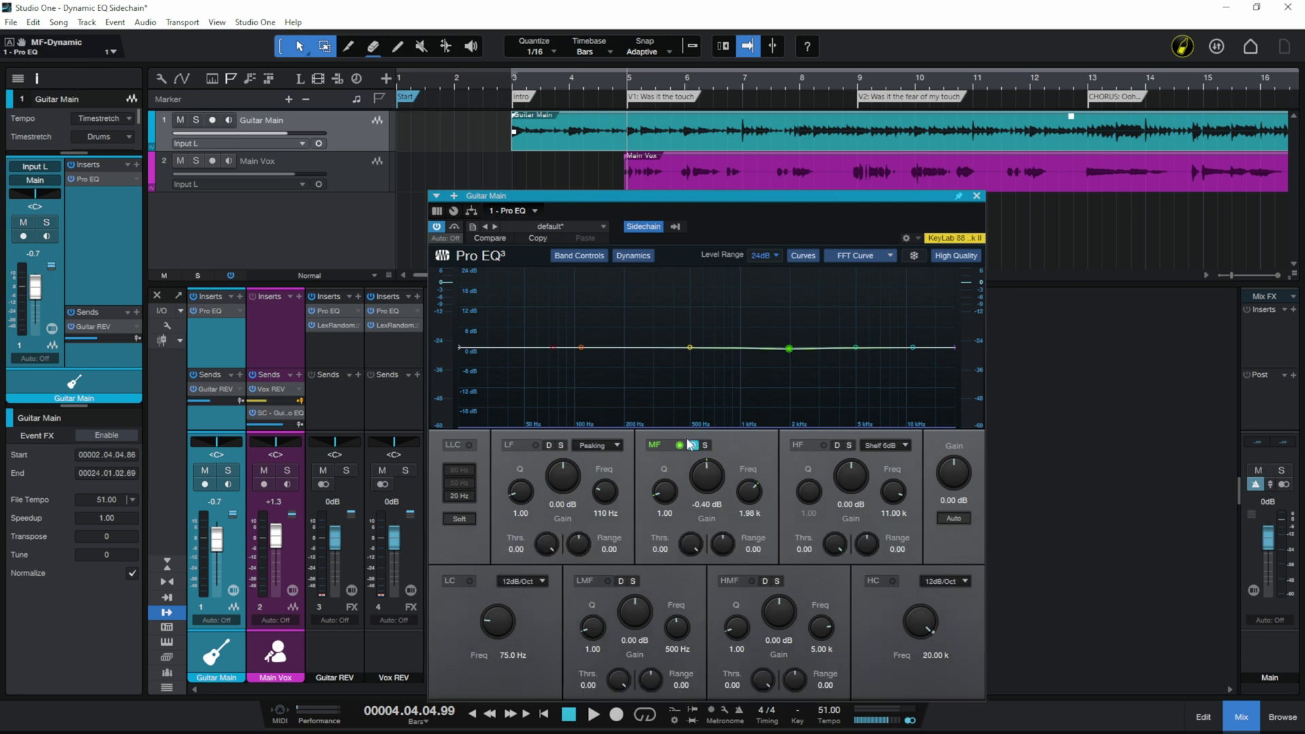
drag(723, 544, 742, 591)
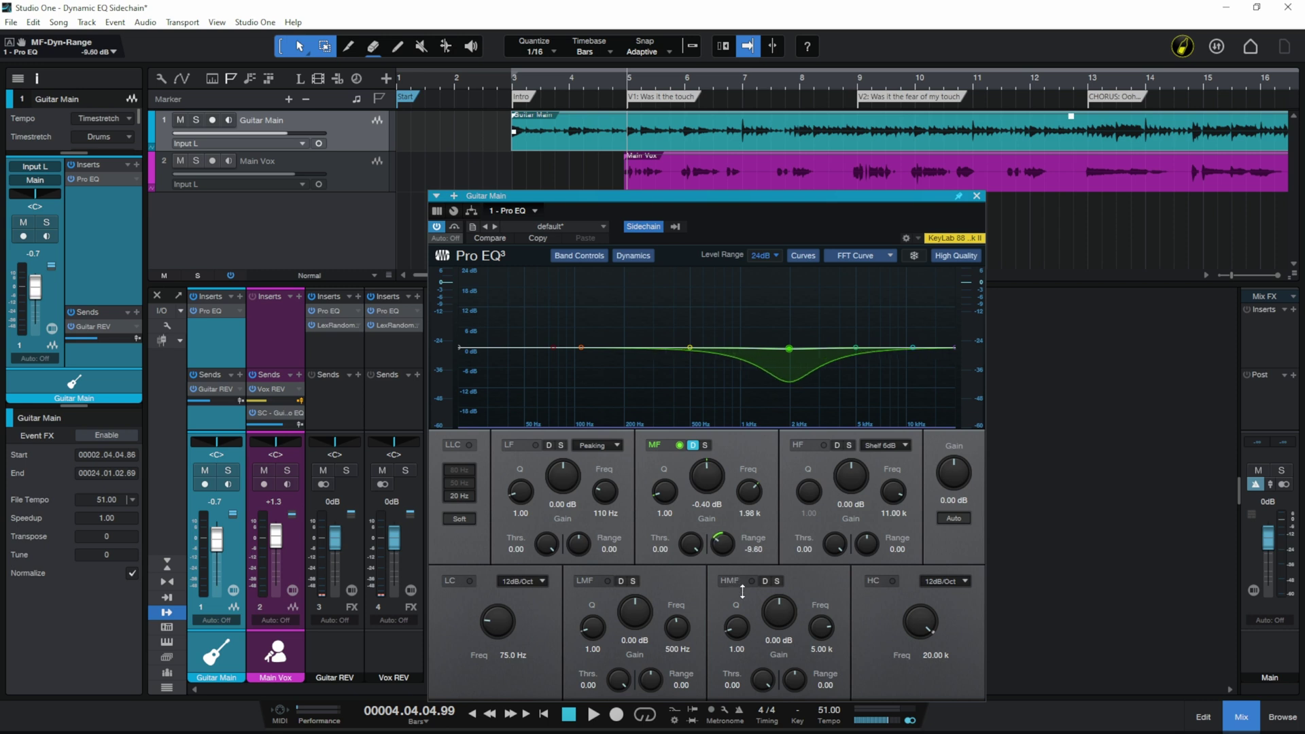
drag(670, 493, 672, 502)
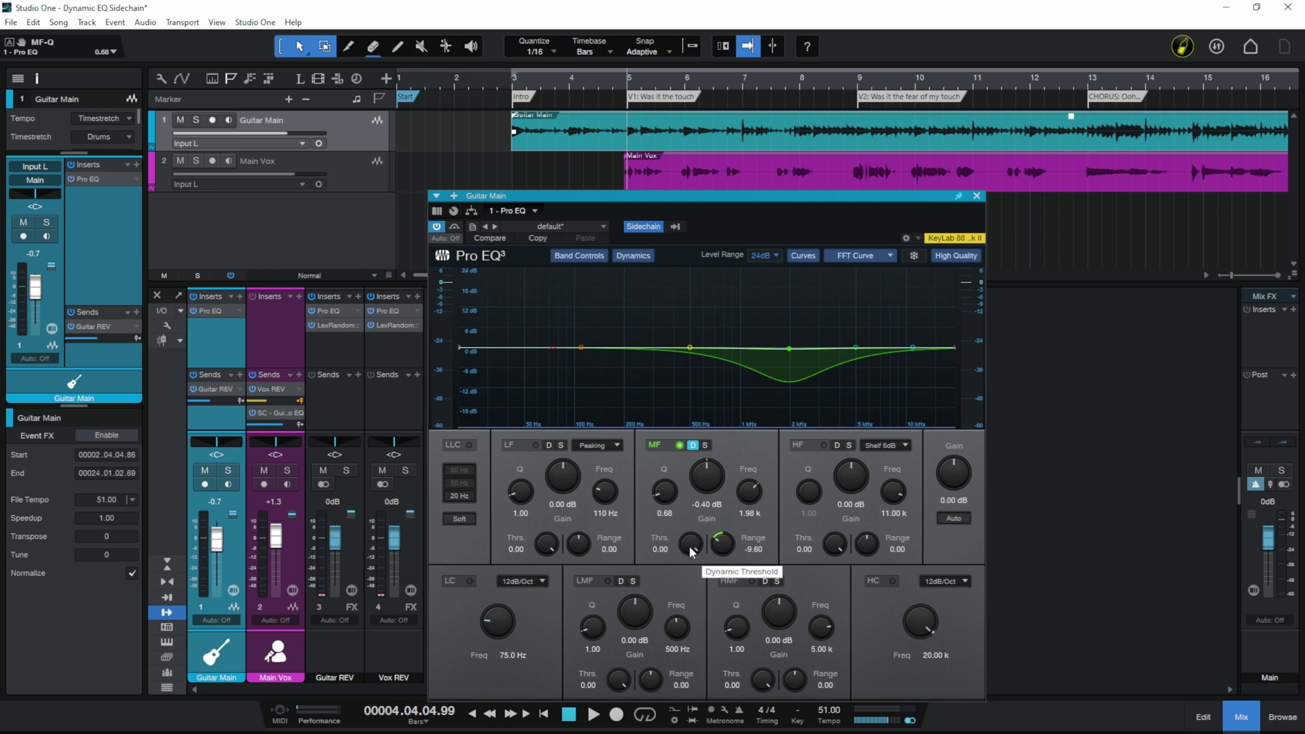
drag(690, 551, 700, 579)
Play back twice, watching the 1.96 kHz dip react to the vocal
key(space)
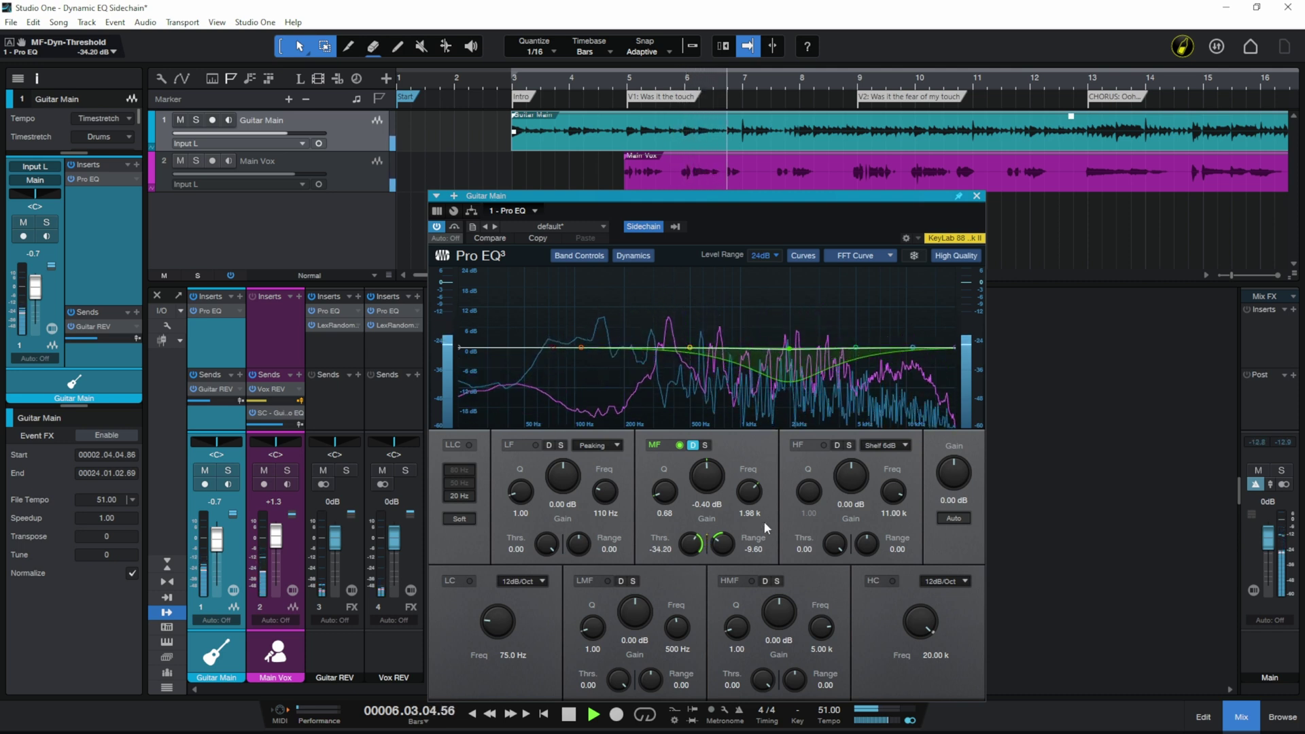
key(space)
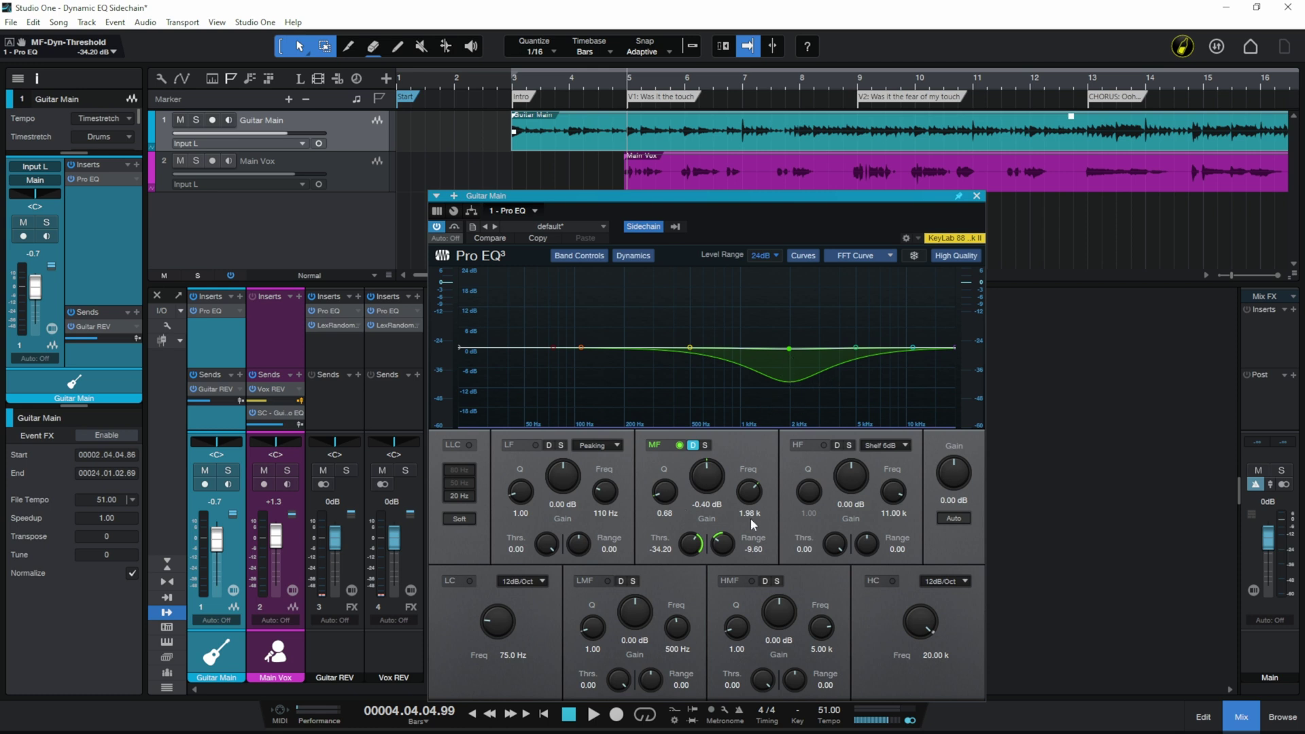
key(space)
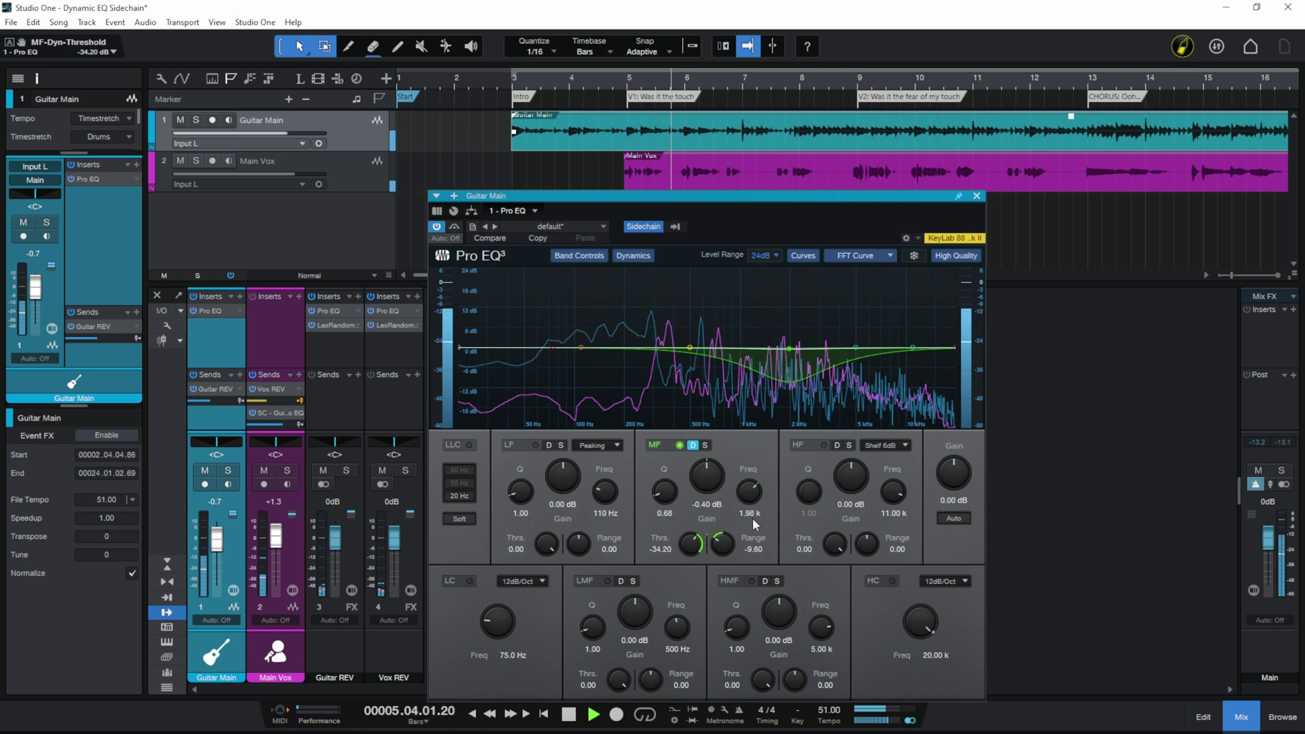
key(space)
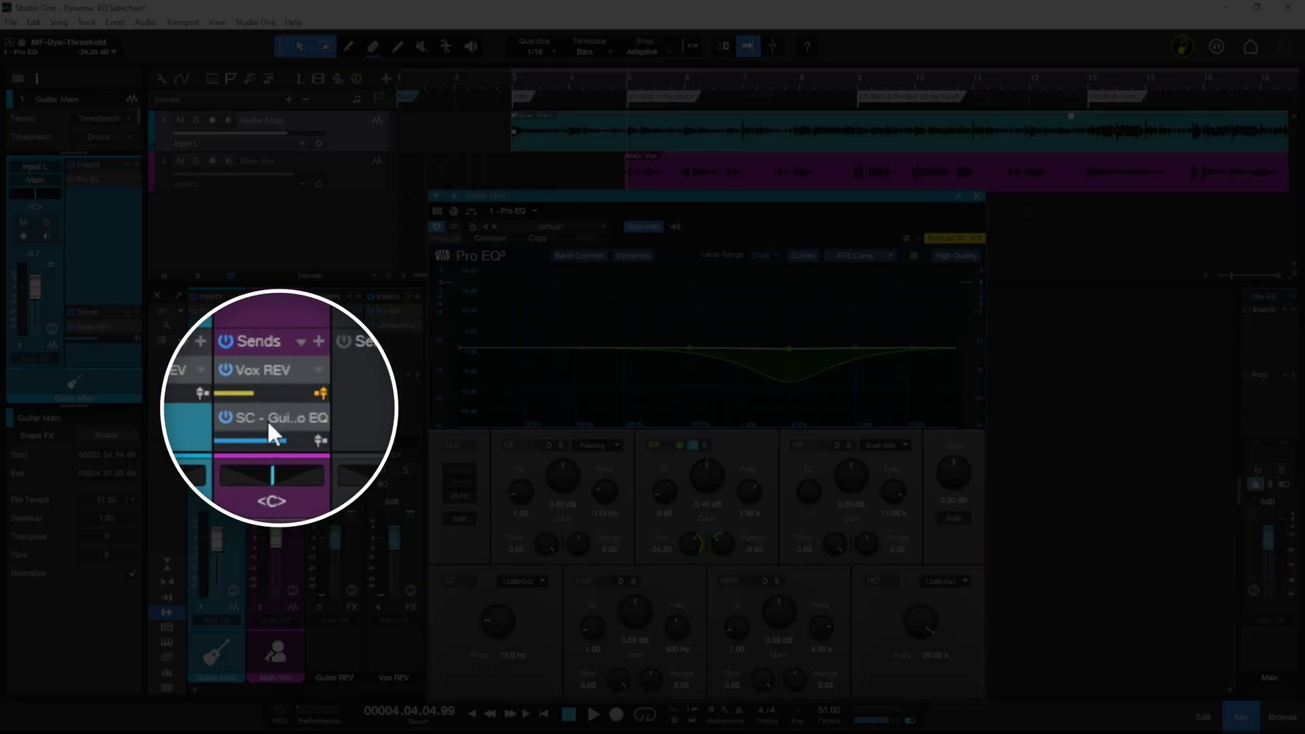
Make the Main Vox sidechain send pre-fader, drop Main Vox to -∞ and mute Vox REV
click(321, 439)
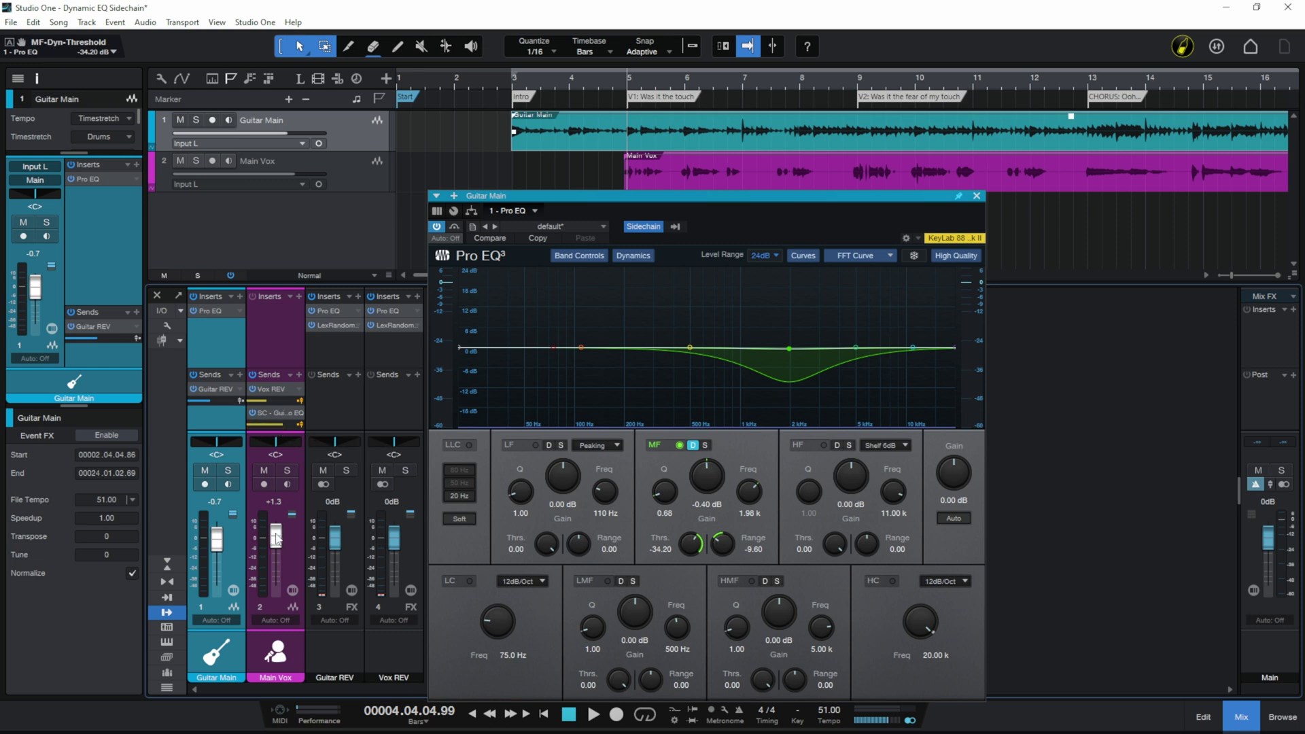
drag(275, 540, 279, 598)
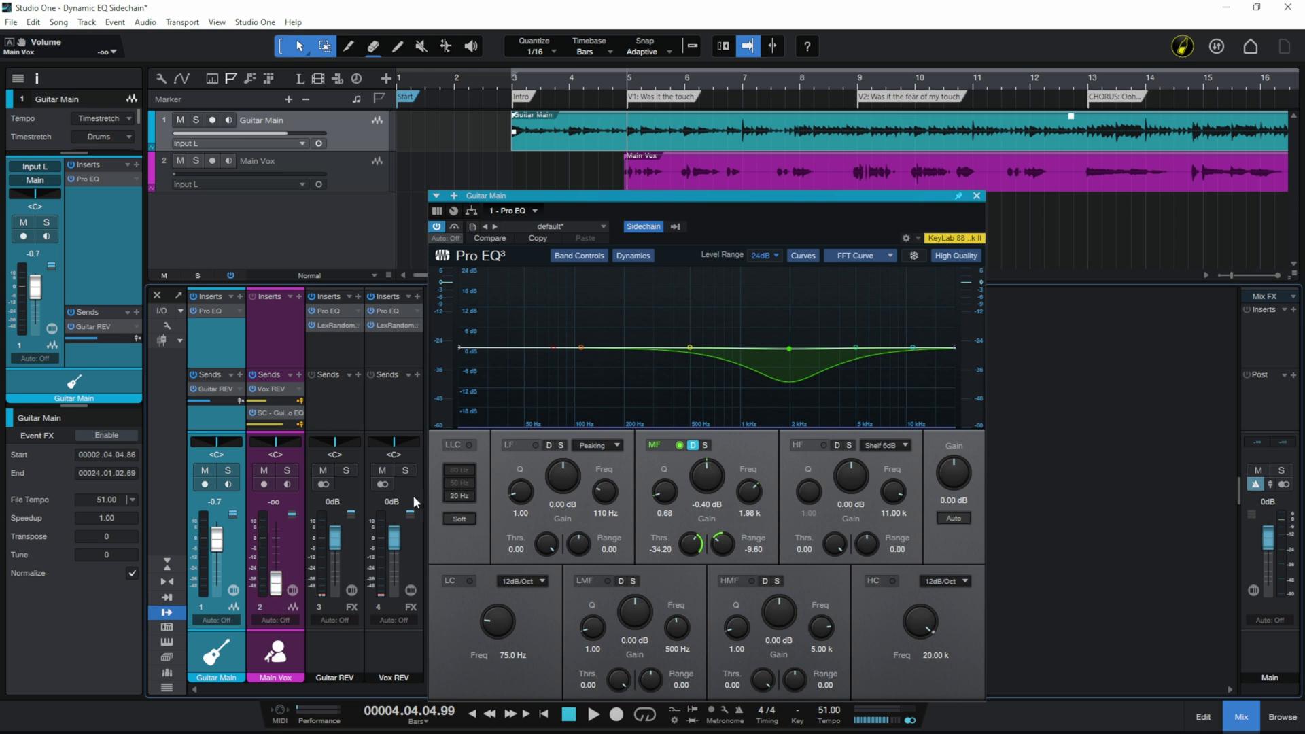
click(382, 470)
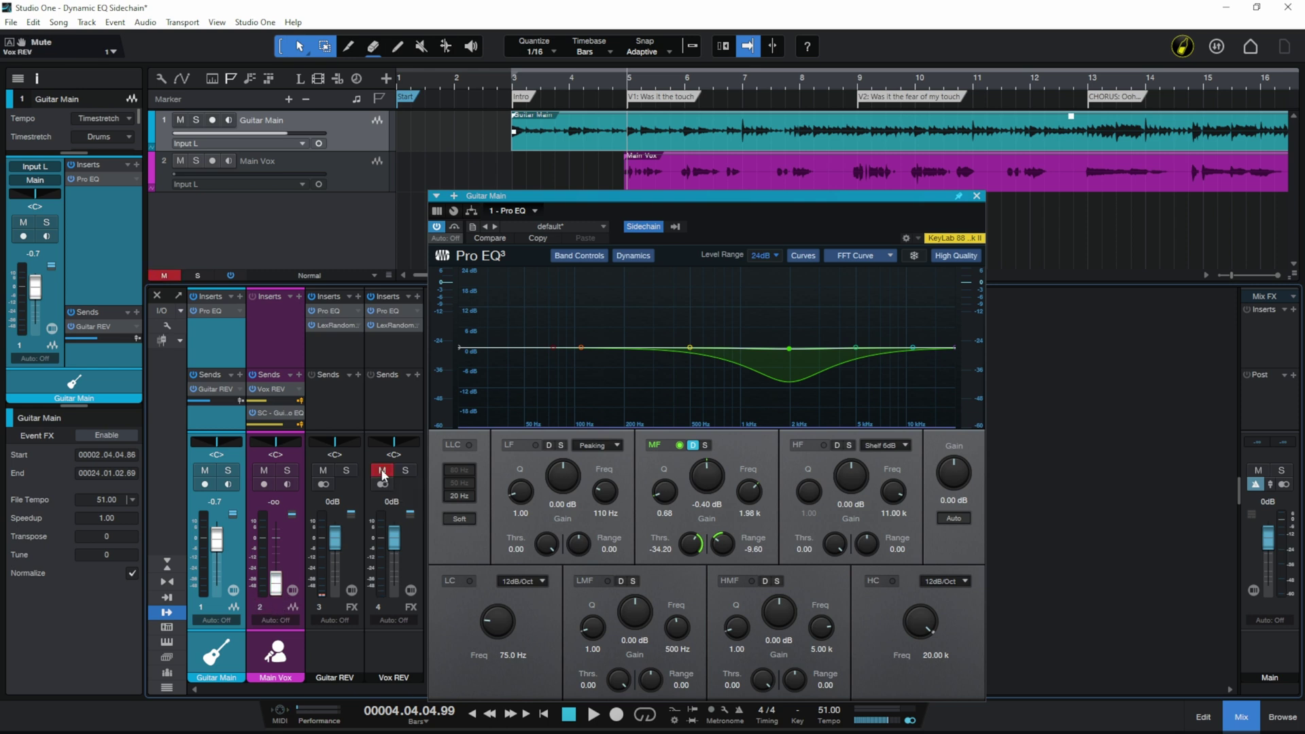
Play from around bar 4.3 to hear the ducking guitar alone
click(598, 80)
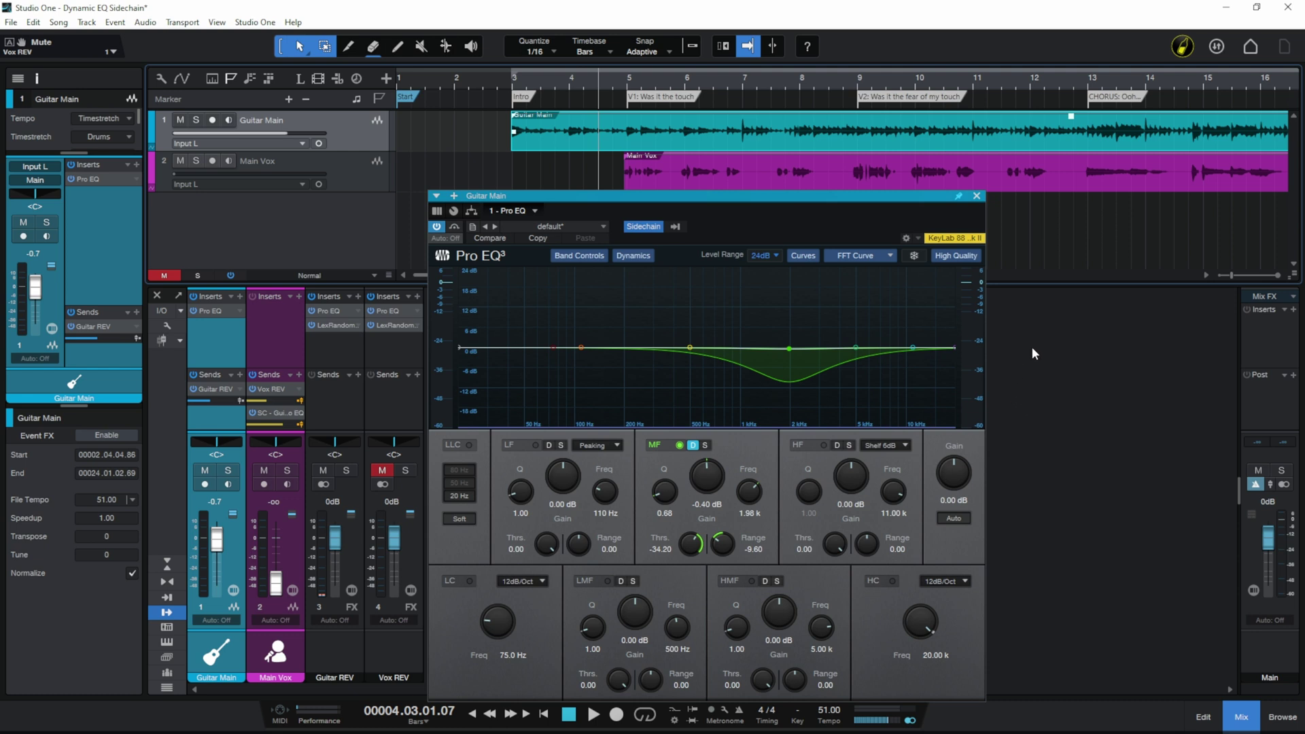
key(space)
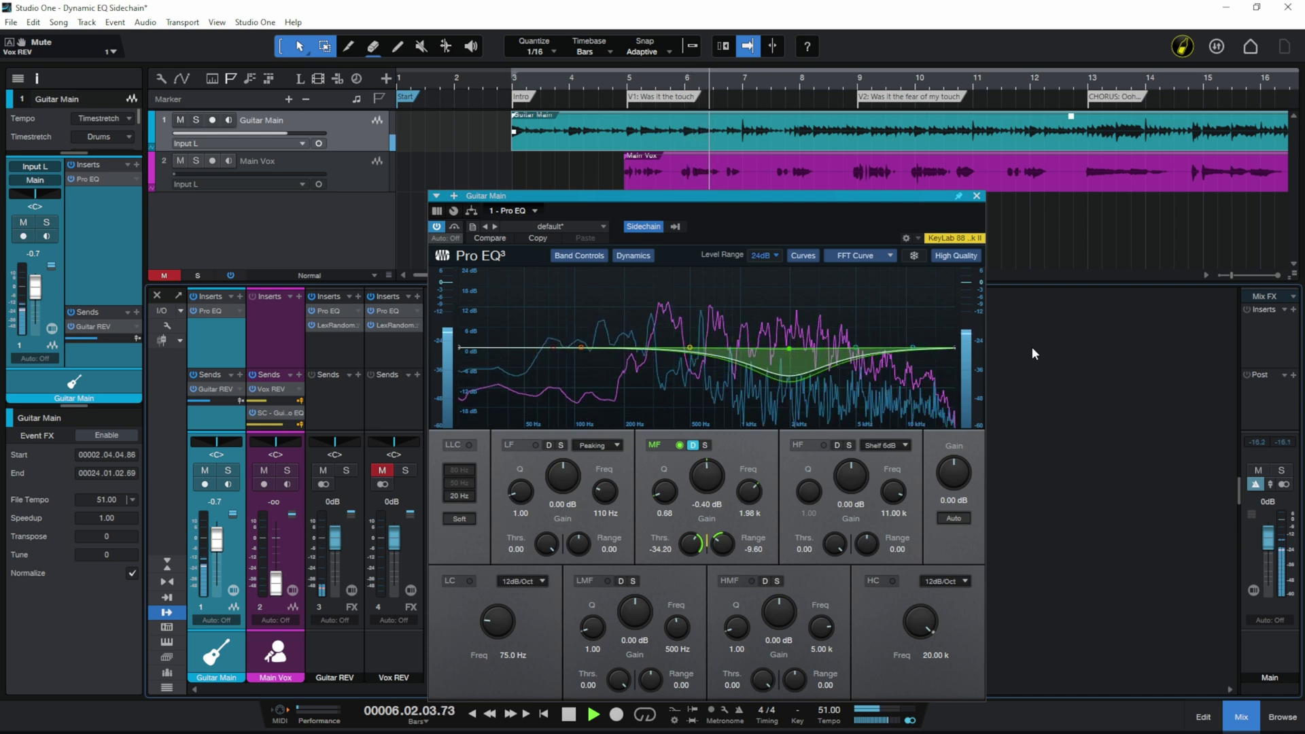
key(space)
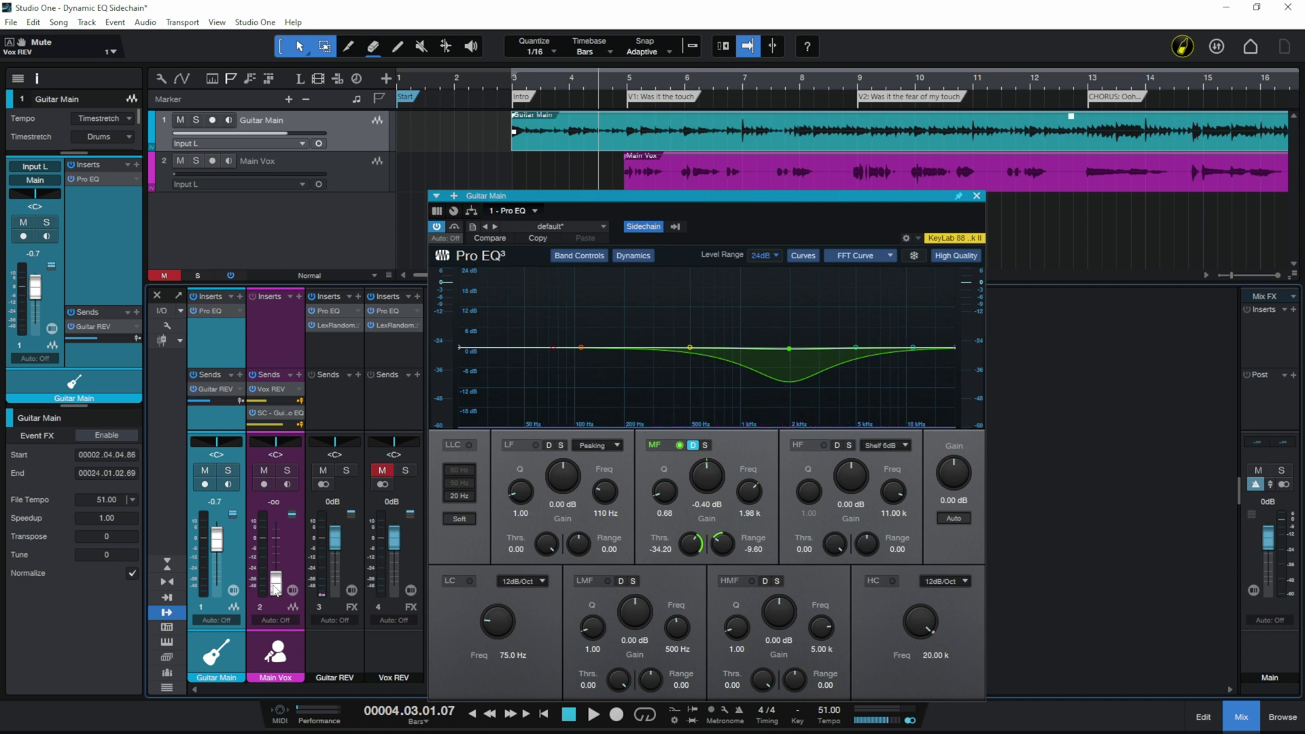
Restore Main Vox to +3.8 dB, unmute Vox REV, and play the guitar ducking under the vocal
drag(275, 588, 276, 535)
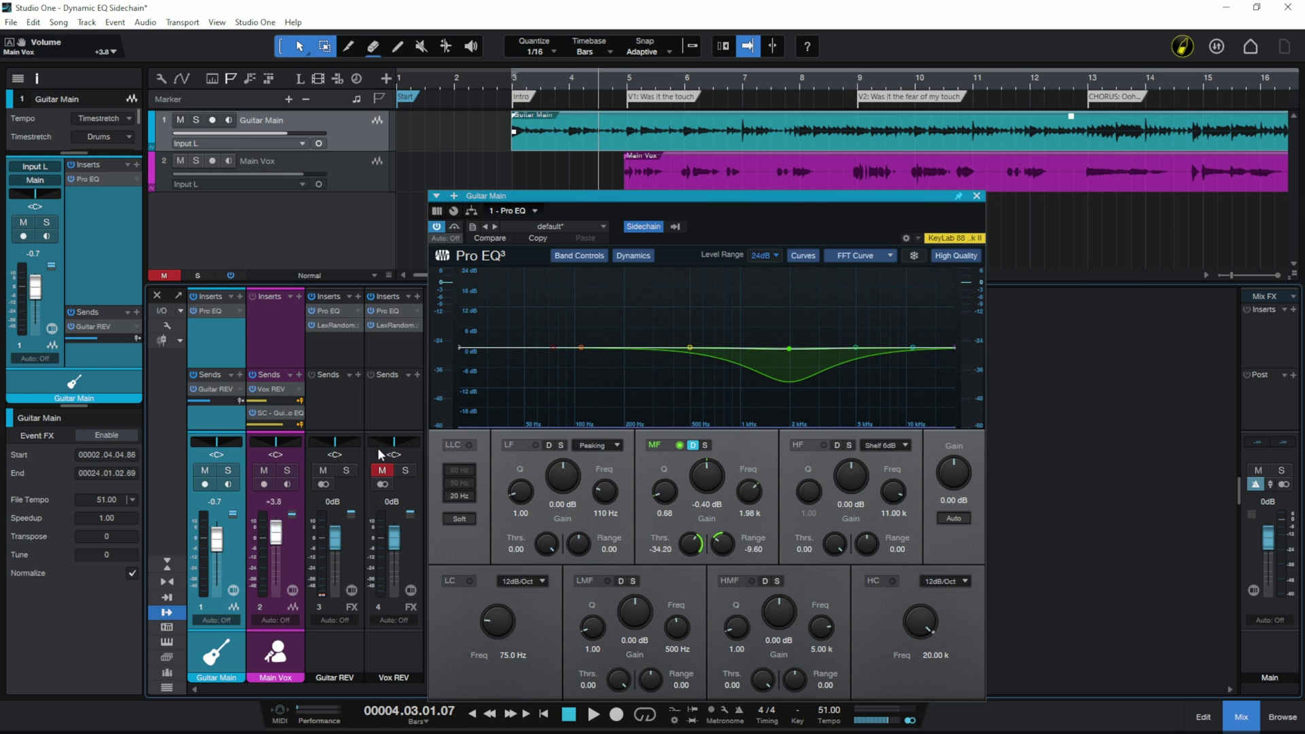
click(382, 471)
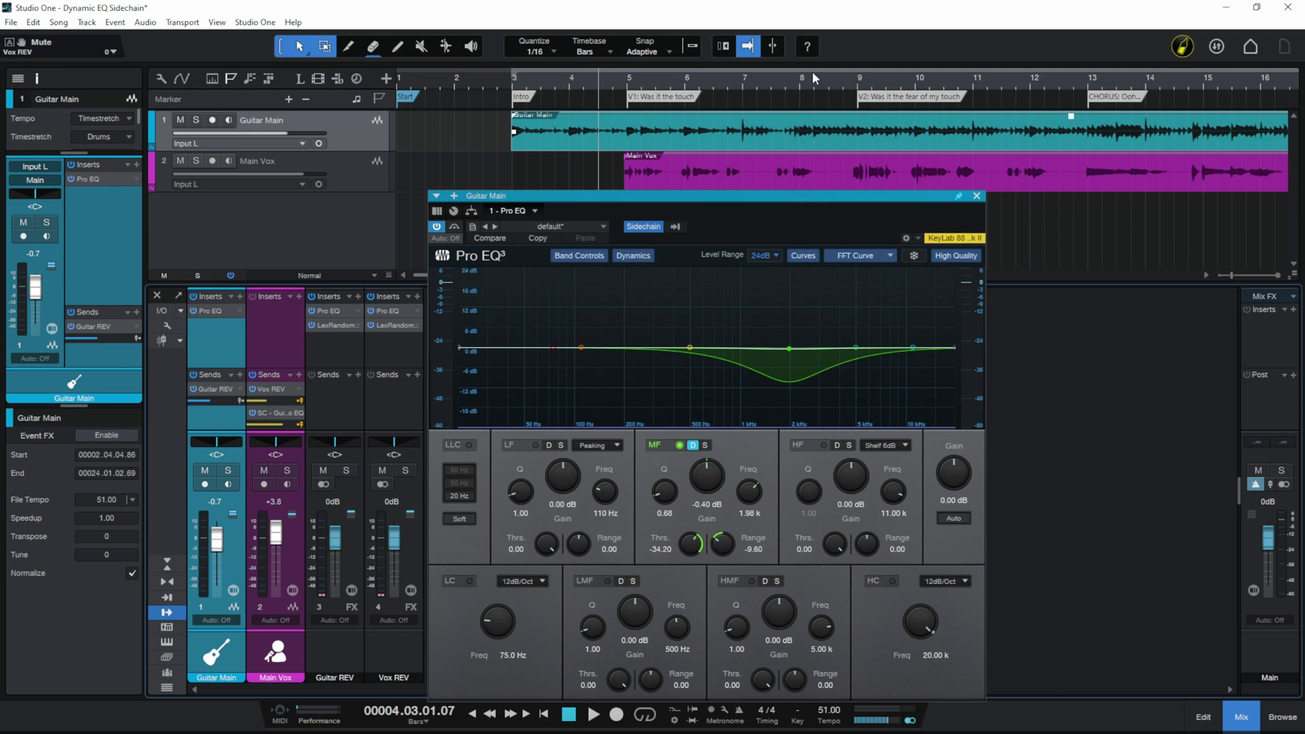
key(space)
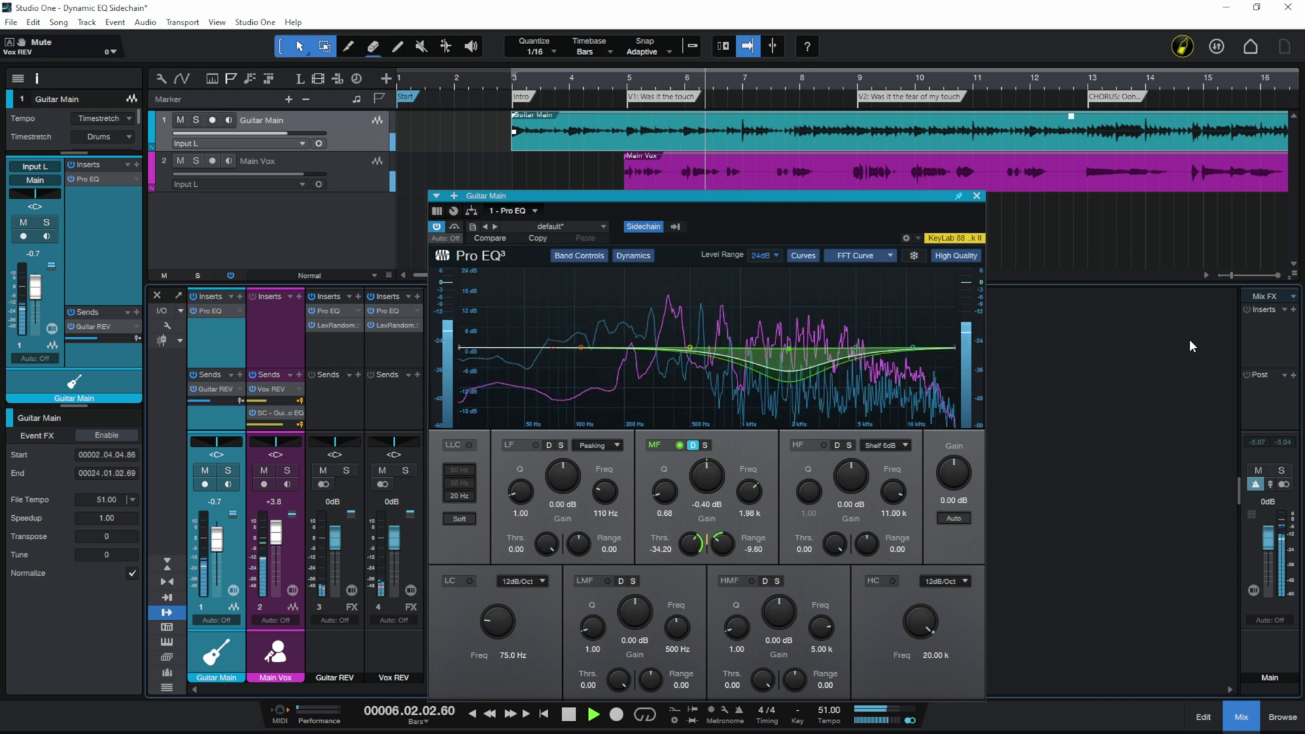
key(space)
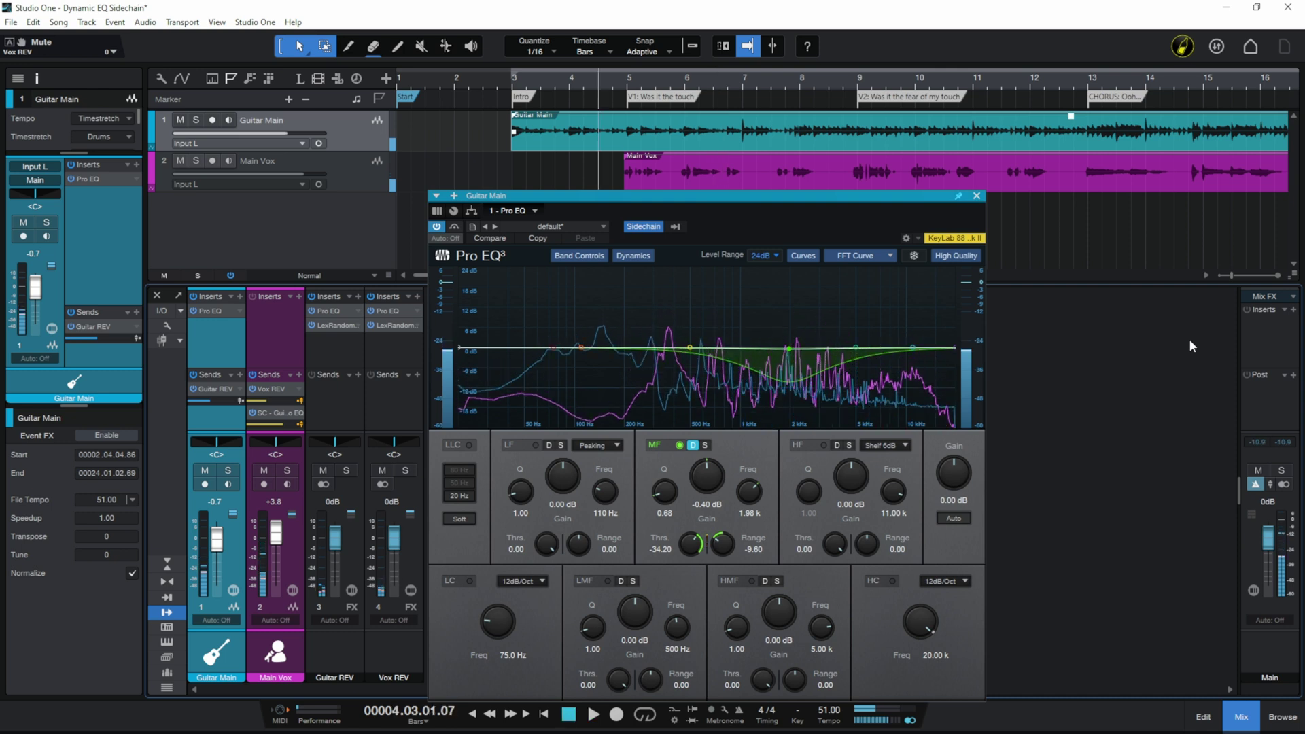